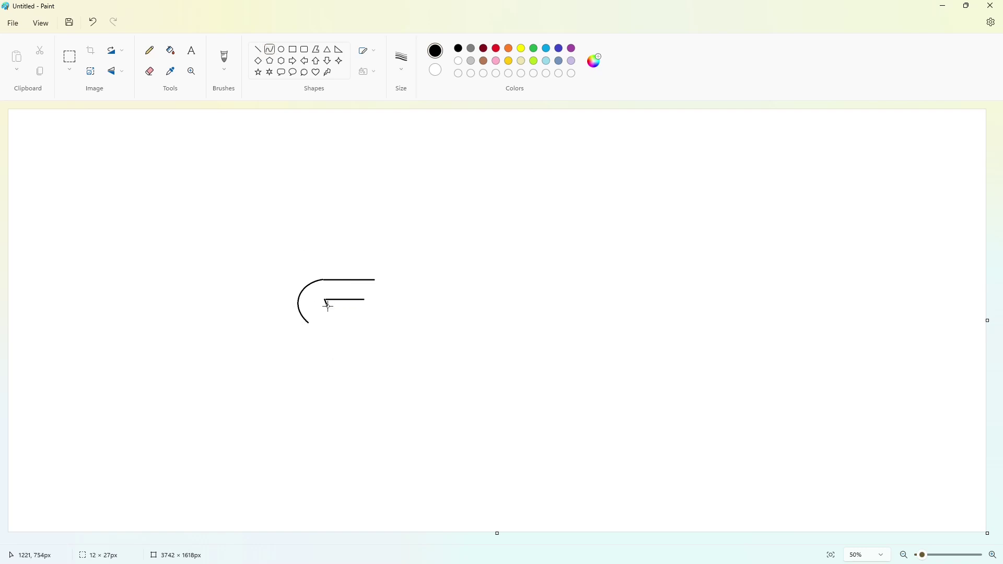
# Step: Draw the S outline's two parallel diagonal edges and the large outer curve of its lower bowl
pyautogui.click(258, 49)
pyautogui.moveTo(308, 323); pyautogui.dragTo(337, 342)
pyautogui.moveTo(330, 307); pyautogui.dragTo(354, 324)
pyautogui.moveTo(354, 323); pyautogui.dragTo(324, 376)
pyautogui.moveTo(359, 340); pyautogui.dragTo(378, 345)
pyautogui.moveTo(368, 368); pyautogui.dragTo(363, 382)
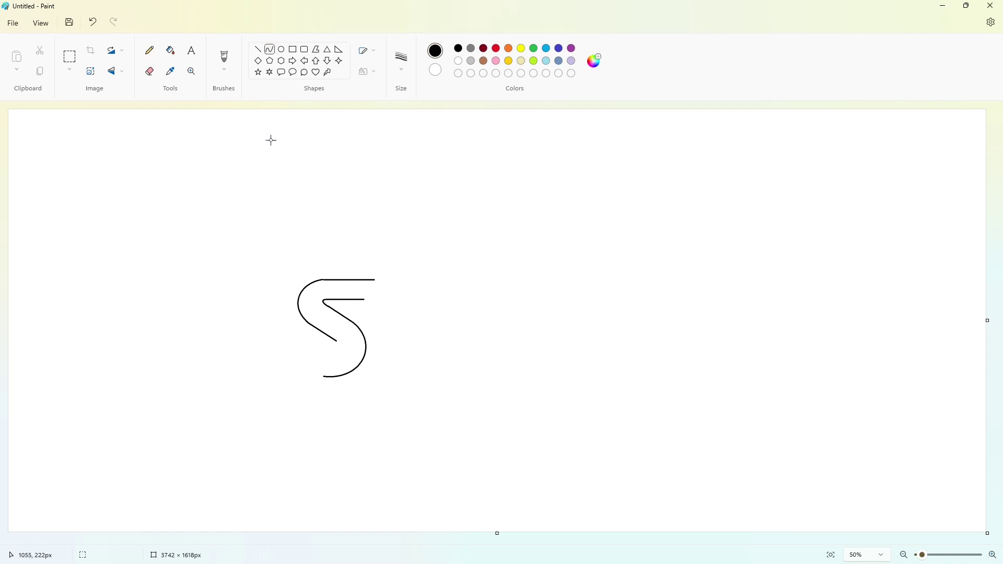
# Step: Complete the S outline with the lower inner curve and two horizontal bottom lines
pyautogui.click(269, 49)
pyautogui.click(258, 51)
pyautogui.moveTo(307, 376)
pyautogui.mouseDown()
pyautogui.moveTo(271, 376)
pyautogui.moveTo(286, 356)
pyautogui.mouseUp()
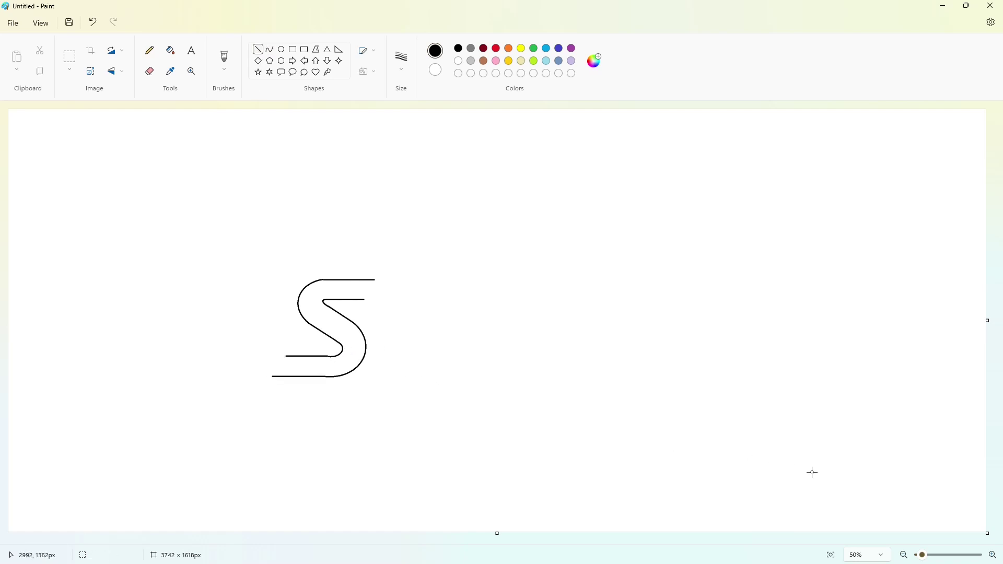
# Step: Retrace the S's top and bottom edges with straight horizontal black lines
pyautogui.click(992, 554)
pyautogui.moveTo(685, 543); pyautogui.dragTo(593, 543)
pyautogui.click(258, 50)
pyautogui.scroll(1, 438, 230)
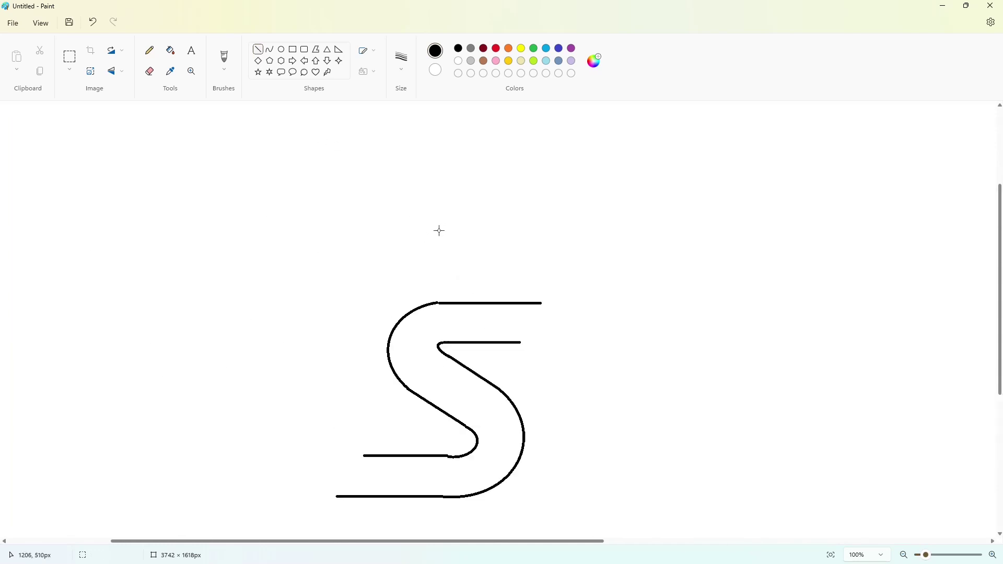
pyautogui.scroll(-1, 439, 227)
pyautogui.moveTo(437, 219); pyautogui.dragTo(542, 220)
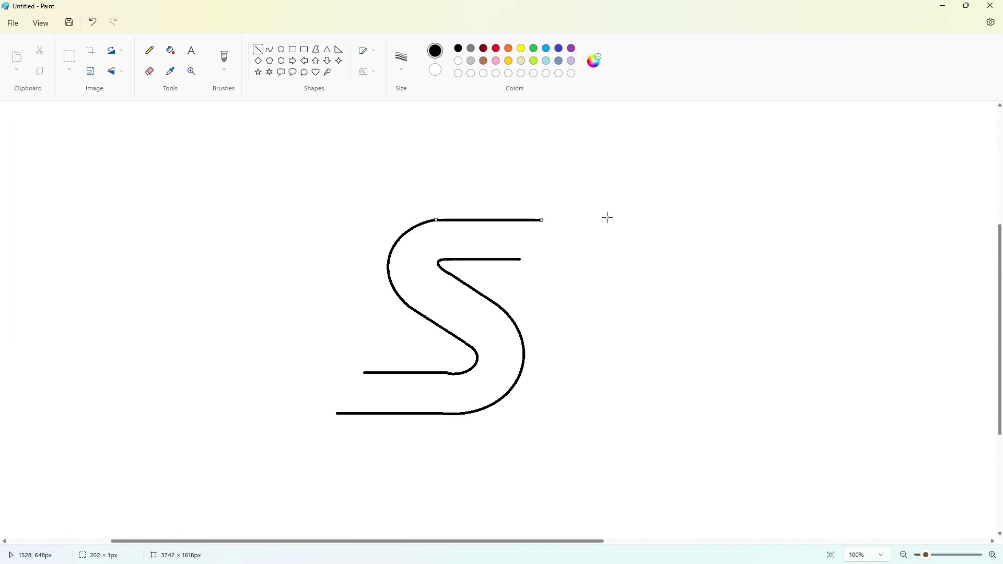
pyautogui.moveTo(442, 413); pyautogui.dragTo(337, 413)
# Step: Close both open ends of the S with slanted lines and fill the letter black
pyautogui.moveTo(543, 220); pyautogui.dragTo(521, 259)
pyautogui.moveTo(354, 391); pyautogui.dragTo(337, 413)
pyautogui.click(394, 401)
pyautogui.click(170, 52)
pyautogui.click(413, 242)
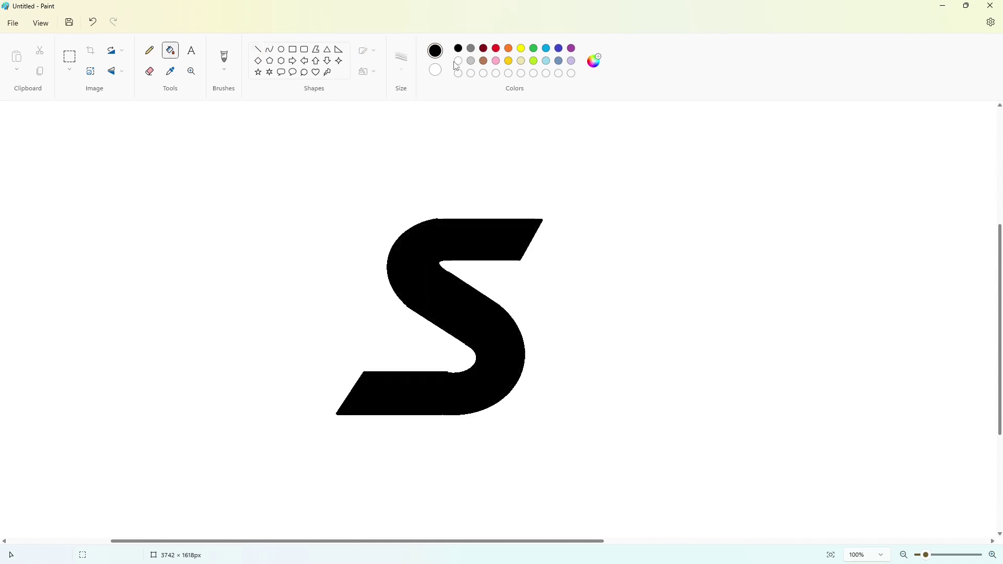
# Step: Clean up the S's top edge and lower inner edge with short white lines
pyautogui.click(457, 62)
pyautogui.click(258, 49)
pyautogui.moveTo(424, 217); pyautogui.dragTo(442, 217)
pyautogui.click(500, 194)
pyautogui.moveTo(400, 372); pyautogui.dragTo(450, 372)
pyautogui.click(572, 367)
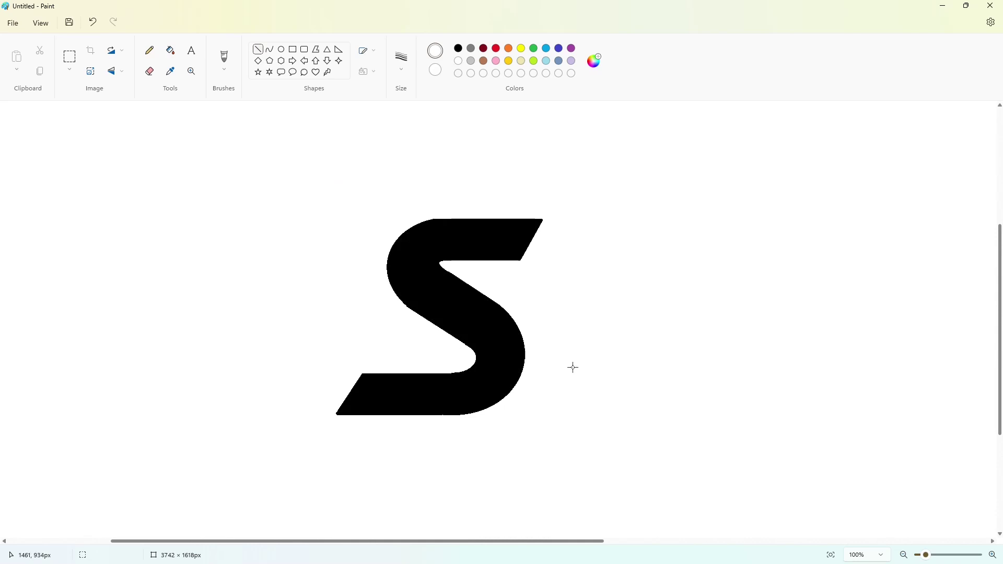
# Step: Draw a long horizontal purple guideline just beneath the S, extending far to its right
pyautogui.click(458, 48)
pyautogui.click(903, 556)
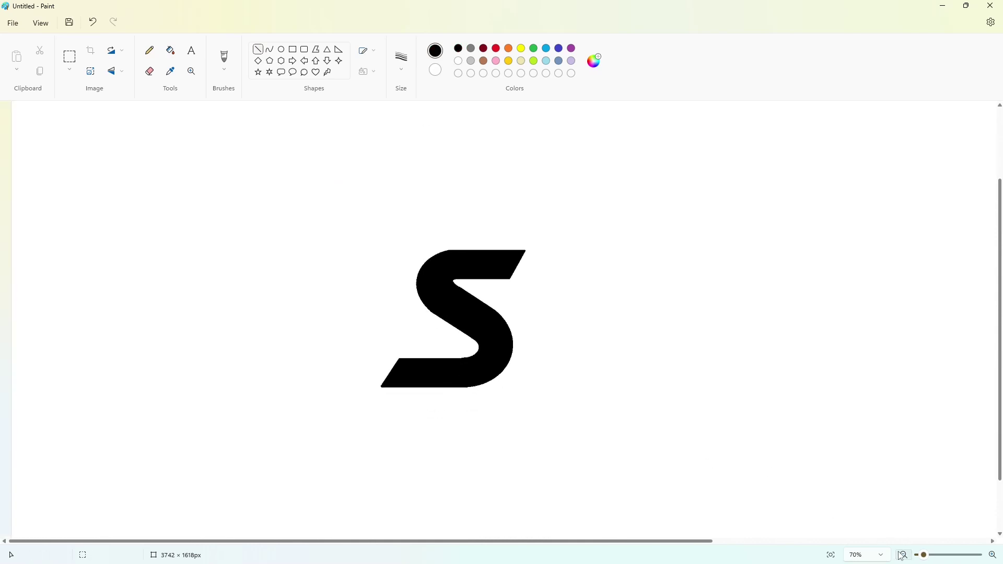
pyautogui.click(572, 48)
pyautogui.moveTo(267, 381); pyautogui.dragTo(759, 383)
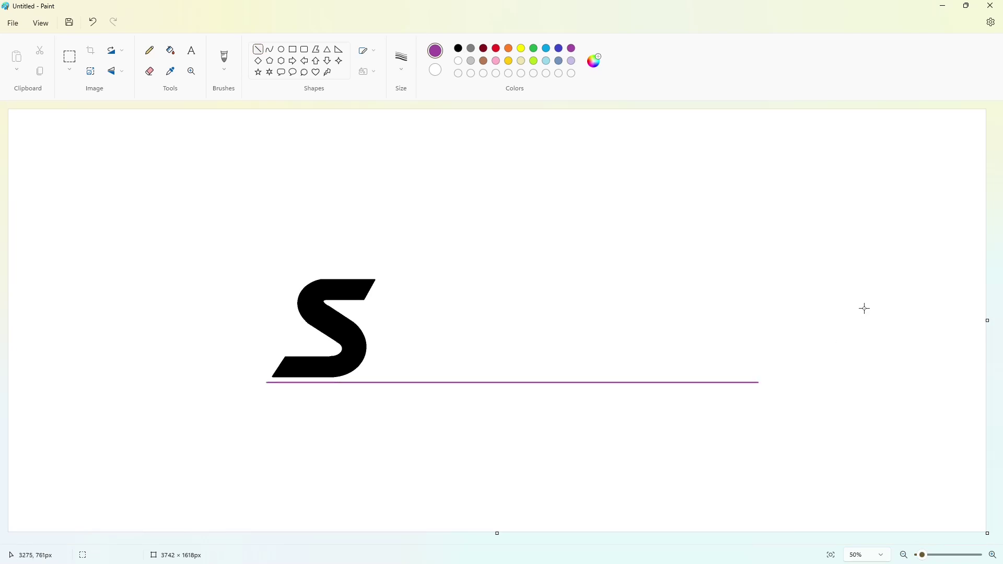
pyautogui.click(282, 49)
pyautogui.click(458, 48)
pyautogui.moveTo(434, 280); pyautogui.dragTo(380, 362)
pyautogui.hotkey('ctrl', 'z')
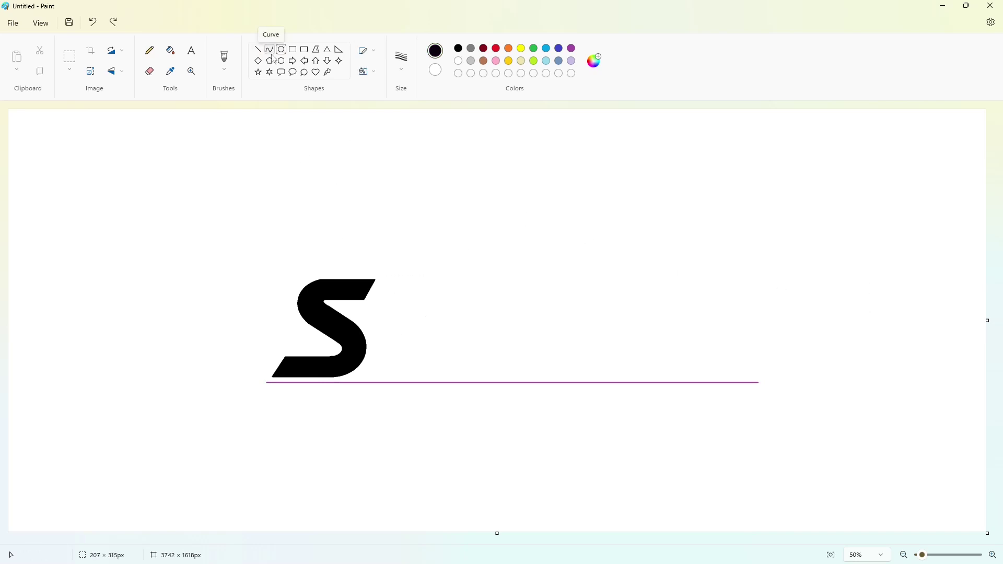
# Step: Draw a black test ellipse in the canvas's upper-left area and duplicate it
pyautogui.moveTo(128, 149); pyautogui.dragTo(191, 223)
pyautogui.click(69, 57)
pyautogui.moveTo(89, 134)
pyautogui.mouseDown()
pyautogui.moveTo(235, 258)
pyautogui.moveTo(163, 313)
pyautogui.mouseUp()
pyautogui.hotkey('ctrl', 'c')
pyautogui.hotkey('ctrl', 'v')
# Step: Try applying a value of 10 in Resize and Skew to the duplicate ellipse, and undo it
pyautogui.click(90, 71)
pyautogui.click(511, 330)
pyautogui.press('Escape')
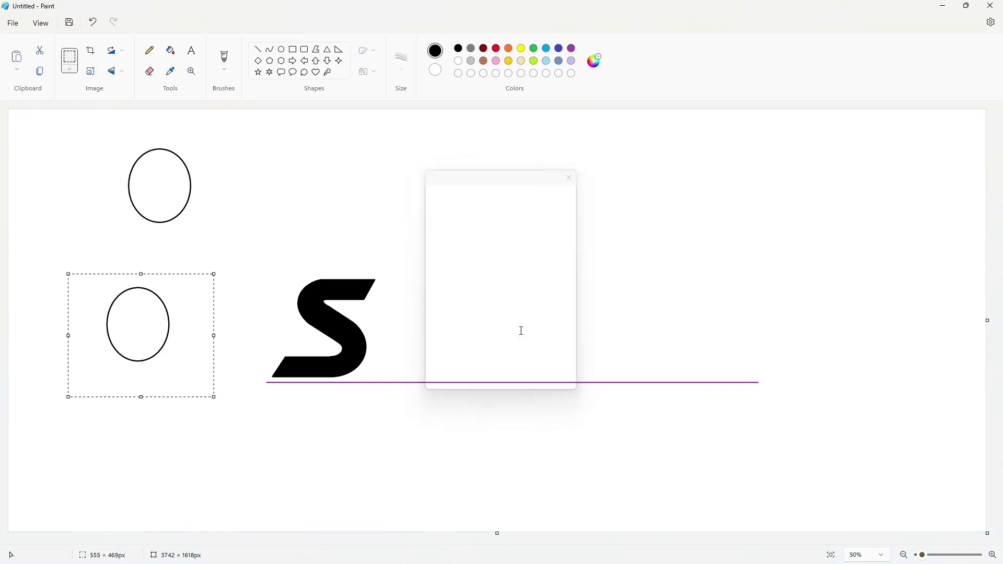
pyautogui.click(90, 71)
pyautogui.click(525, 331)
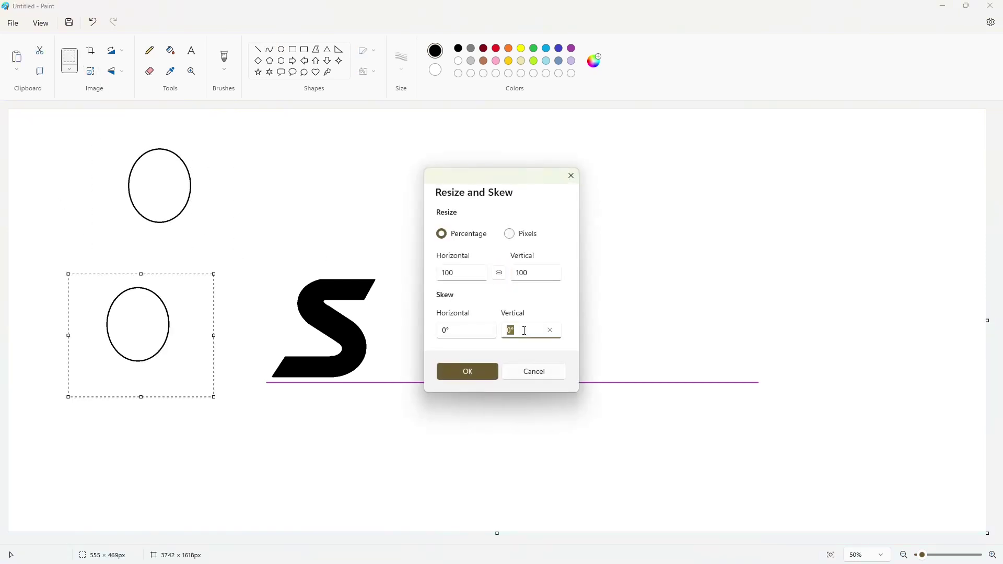
pyautogui.press('Return')
pyautogui.click(90, 71)
pyautogui.click(499, 272)
pyautogui.click(529, 272)
pyautogui.write('10')
pyautogui.press('Return')
pyautogui.hotkey('ctrl', 'z')
# Step: Paste the ellipse again below the test ellipse, try a horizontal skew on it, and delete the copy
pyautogui.hotkey('ctrl', 'v')
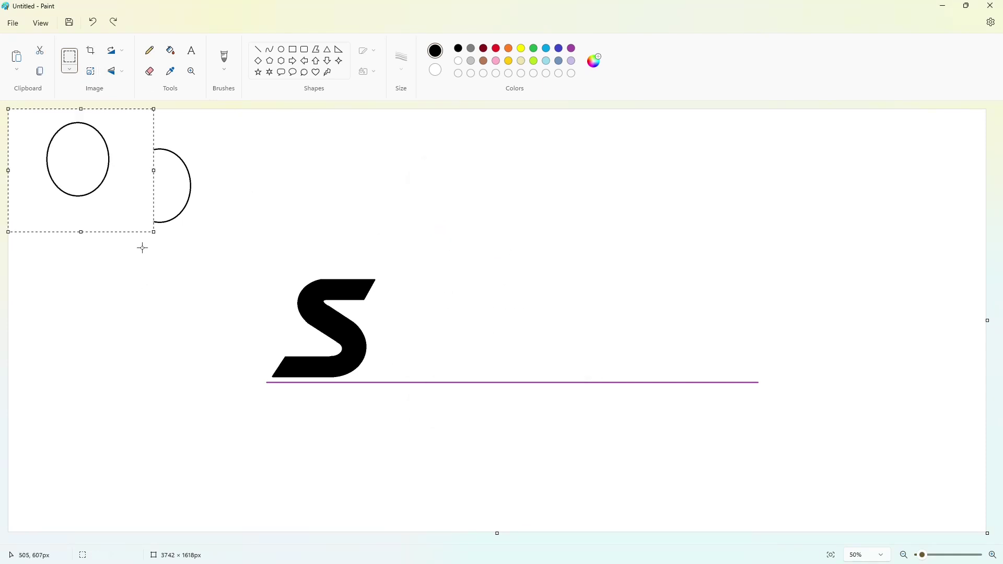
pyautogui.moveTo(113, 201); pyautogui.dragTo(168, 407)
pyautogui.click(114, 72)
pyautogui.click(90, 71)
pyautogui.click(499, 272)
pyautogui.doubleClick(450, 331)
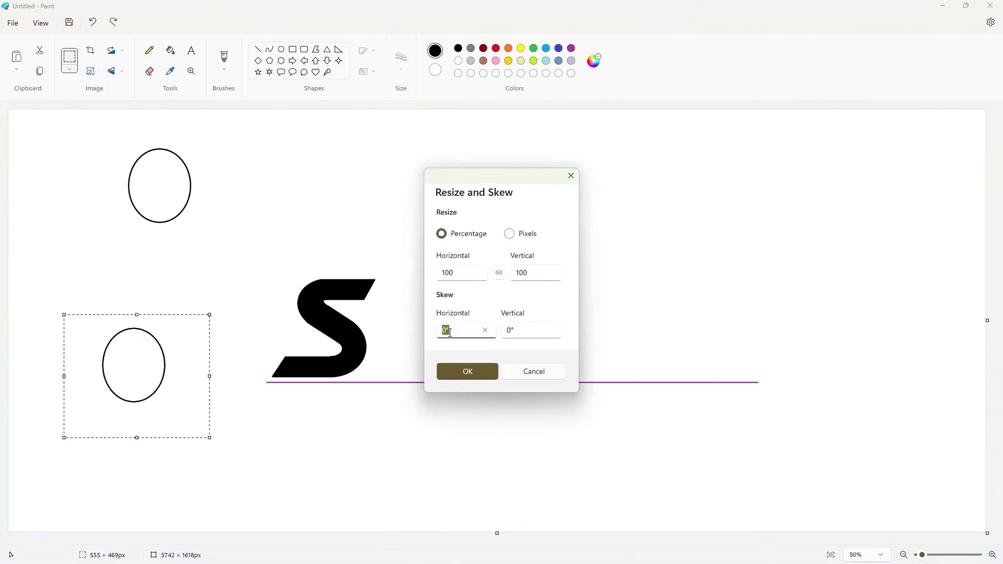
pyautogui.click(479, 376)
pyautogui.press('Delete')
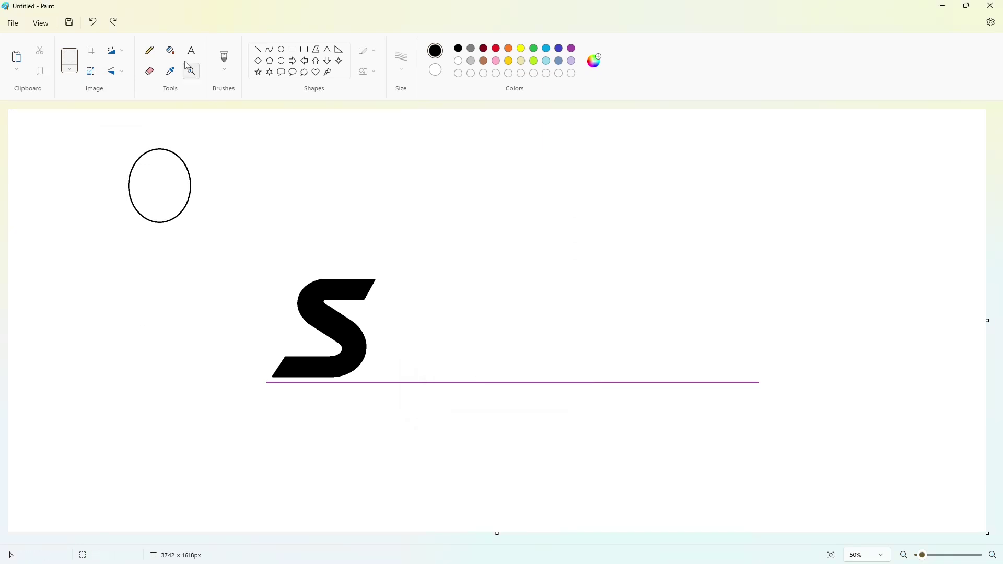
# Step: Remove the test ellipse from the upper-left area by filling it with white
pyautogui.click(171, 51)
pyautogui.click(182, 176)
pyautogui.click(458, 60)
pyautogui.click(180, 170)
# Step: Draw a black ellipse of about 370 × 394 px beside the S, resting on the purple guideline
pyautogui.click(281, 50)
pyautogui.click(458, 49)
pyautogui.moveTo(389, 278); pyautogui.dragTo(472, 381)
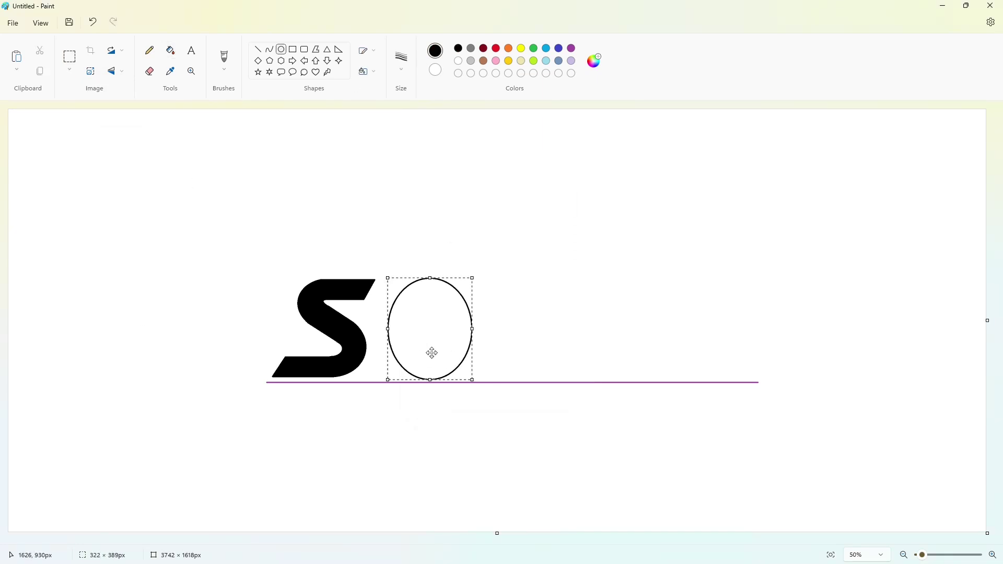
pyautogui.moveTo(432, 352); pyautogui.dragTo(419, 351)
pyautogui.moveTo(418, 279); pyautogui.dragTo(417, 277)
pyautogui.moveTo(460, 329); pyautogui.dragTo(472, 334)
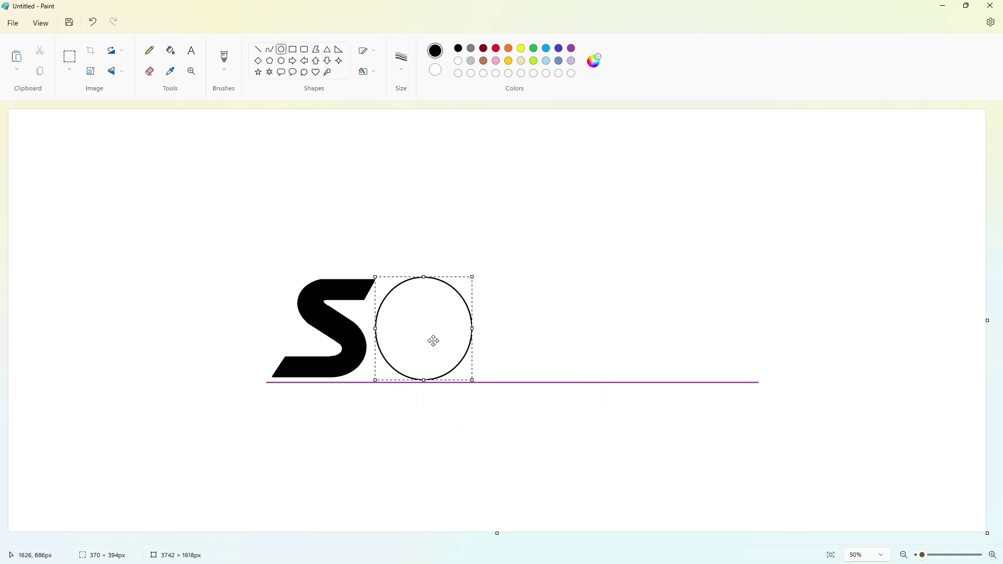
pyautogui.click(518, 342)
# Step: Copy the ellipse beside the S and paste it in the canvas's upper-left corner
pyautogui.click(70, 57)
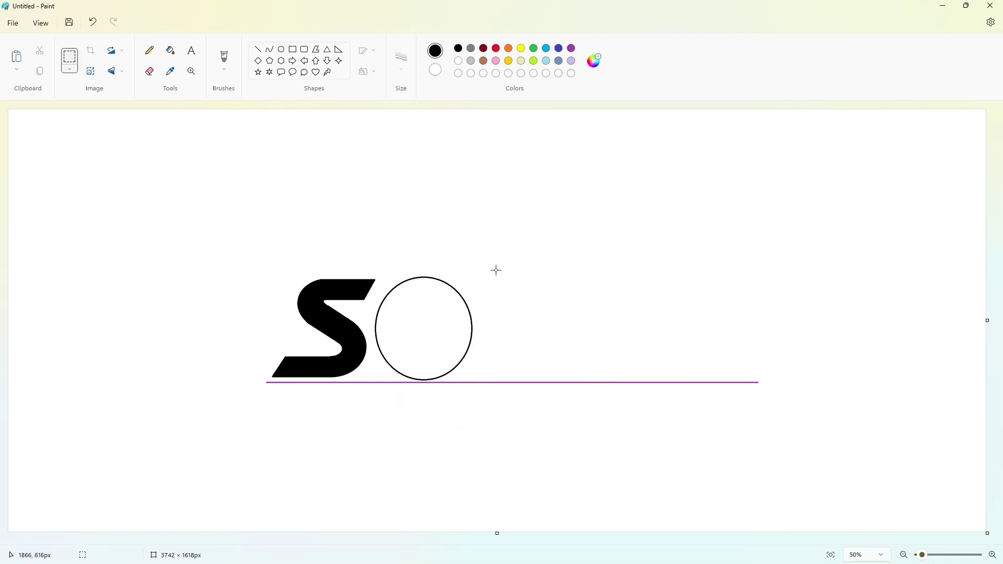
pyautogui.moveTo(493, 265); pyautogui.dragTo(351, 405)
pyautogui.hotkey('ctrl', 'c')
pyautogui.hotkey('ctrl', 'v')
pyautogui.click(218, 179)
# Step: Erase the leftover S pieces and guideline around the copied ellipse with white fill
pyautogui.click(170, 50)
pyautogui.click(458, 61)
pyautogui.click(18, 133)
pyautogui.click(15, 189)
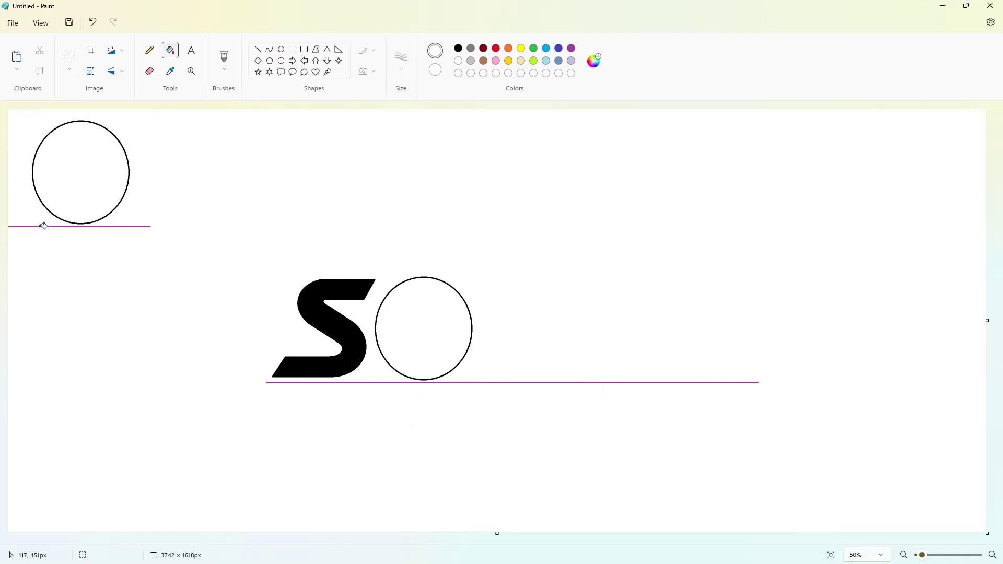
pyautogui.click(44, 226)
# Step: Draw an inner ellipse of about 210 × 245 px inside the copied ellipse and fill the ring black
pyautogui.click(281, 50)
pyautogui.moveTo(398, 298)
pyautogui.mouseDown()
pyautogui.moveTo(450, 360)
pyautogui.moveTo(112, 202)
pyautogui.moveTo(83, 177)
pyautogui.mouseUp()
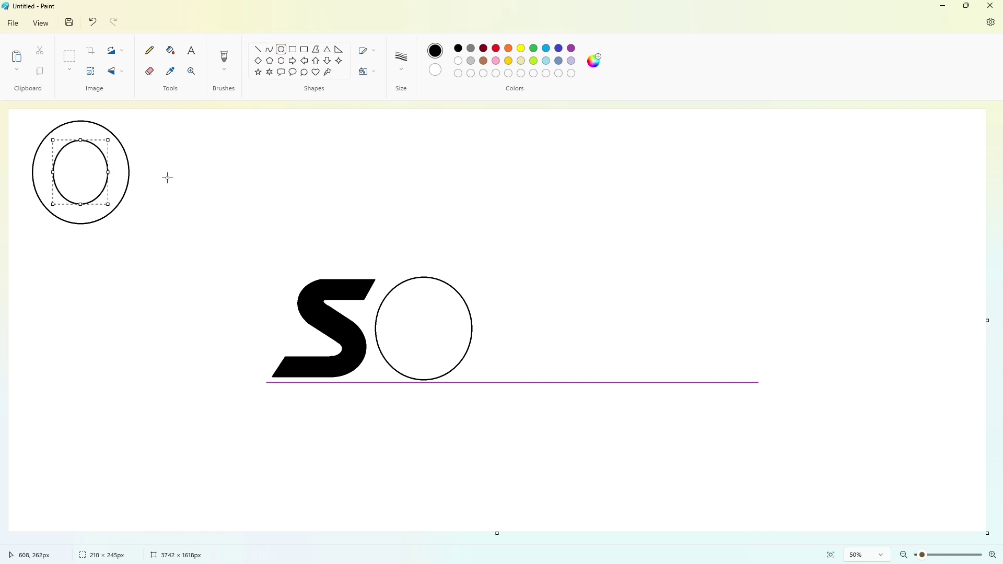
pyautogui.click(170, 51)
pyautogui.click(62, 137)
# Step: Copy the solid O in the upper-left corner and turn on transparent selection
pyautogui.click(69, 57)
pyautogui.moveTo(156, 116); pyautogui.dragTo(3, 256)
pyautogui.hotkey('ctrl', 'c')
pyautogui.hotkey('ctrl', 'v')
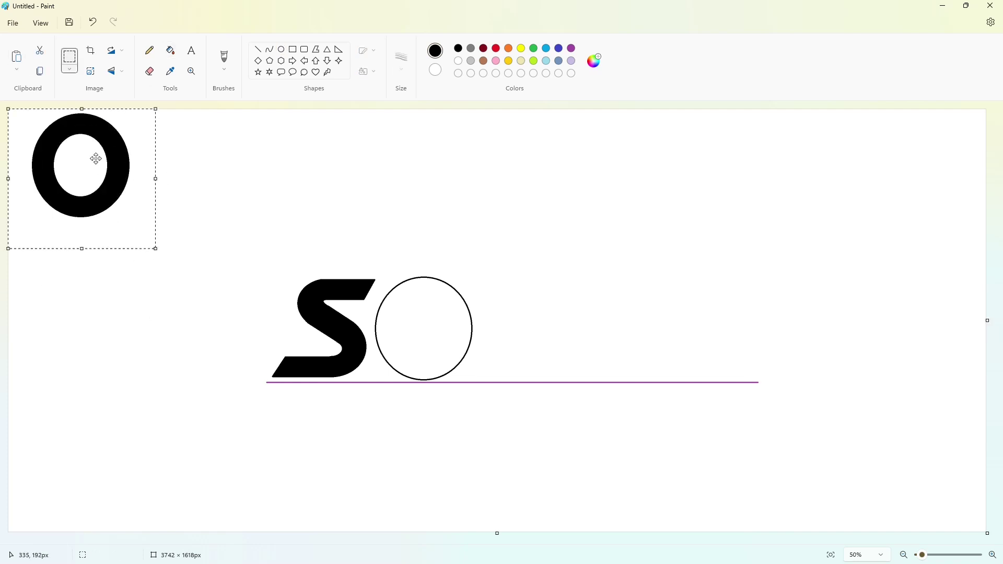
pyautogui.click(74, 71)
pyautogui.click(74, 174)
# Step: Delete the pasted O copy and erase the thin ellipse beside the S with white fill
pyautogui.moveTo(74, 173); pyautogui.dragTo(416, 335)
pyautogui.press('Delete')
pyautogui.click(170, 50)
pyautogui.click(423, 318)
pyautogui.click(458, 61)
pyautogui.click(433, 309)
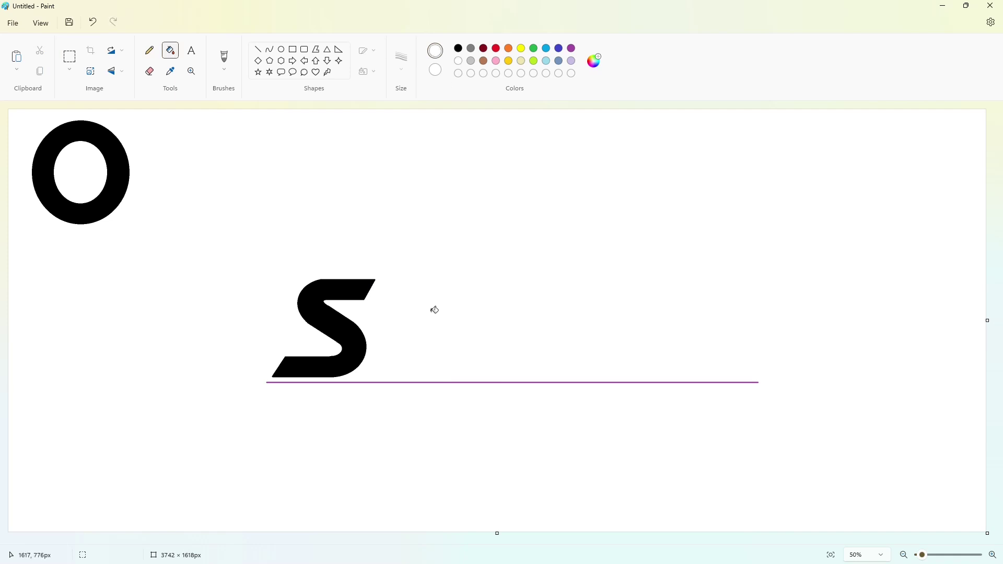
# Step: Paste the solid O beside the S on the guideline and skew it horizontally by 10°
pyautogui.hotkey('ctrl', 'v')
pyautogui.moveTo(93, 175); pyautogui.dragTo(428, 331)
pyautogui.hotkey('ctrl', 'w')
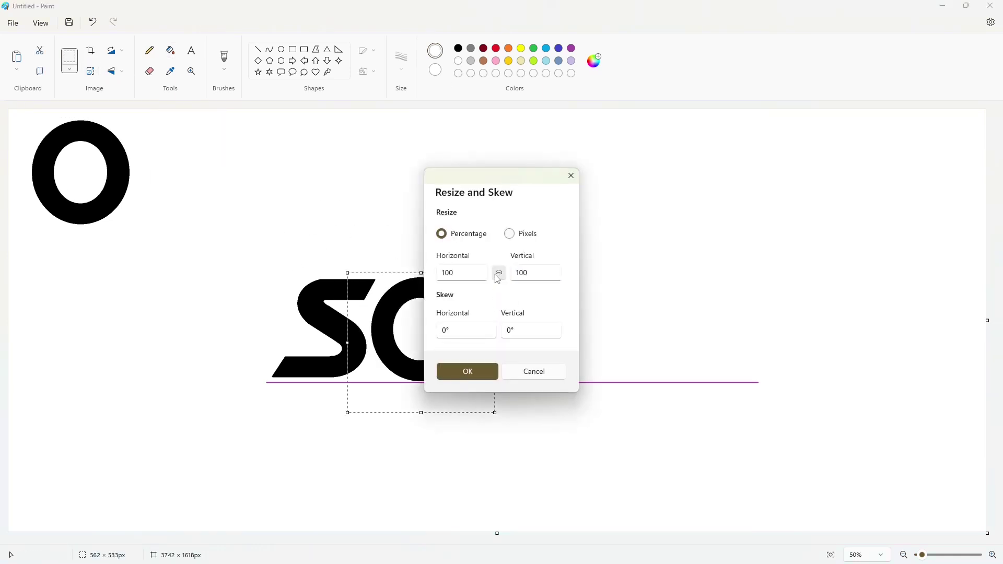
pyautogui.click(463, 333)
pyautogui.write('10')
pyautogui.press('Return')
pyautogui.click(90, 71)
pyautogui.click(440, 335)
pyautogui.write('10')
pyautogui.click(468, 371)
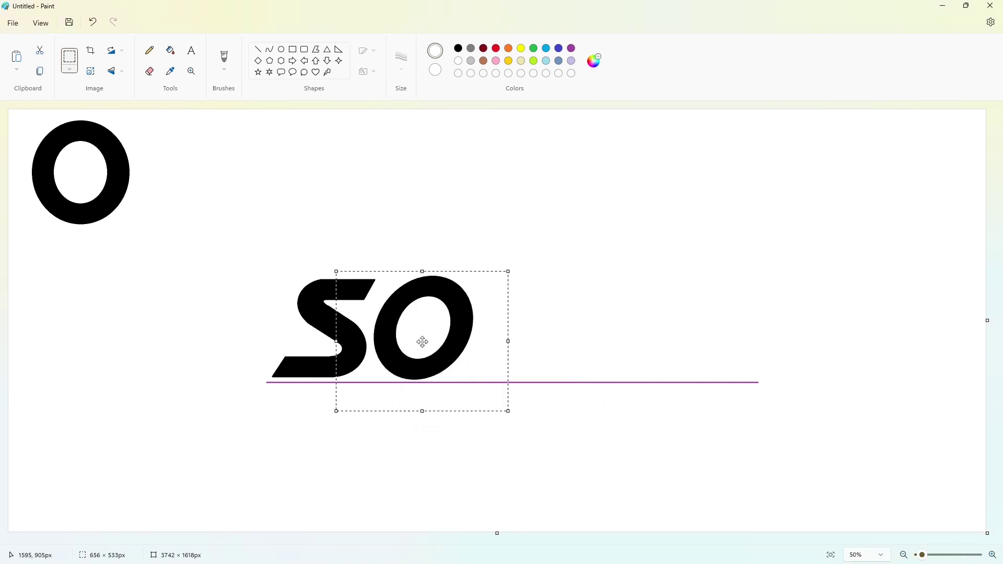
pyautogui.click(617, 336)
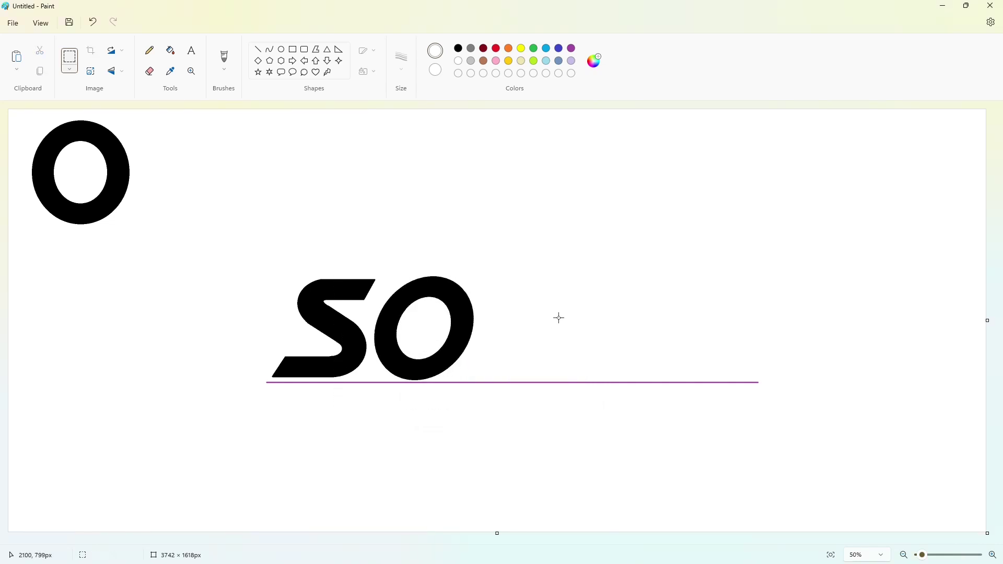
# Step: Outline the N's slanted left edge, top, and upper diagonal in black to the right of the O
pyautogui.click(258, 49)
pyautogui.moveTo(493, 280)
pyautogui.mouseDown()
pyautogui.moveTo(470, 354)
pyautogui.moveTo(474, 377)
pyautogui.mouseUp()
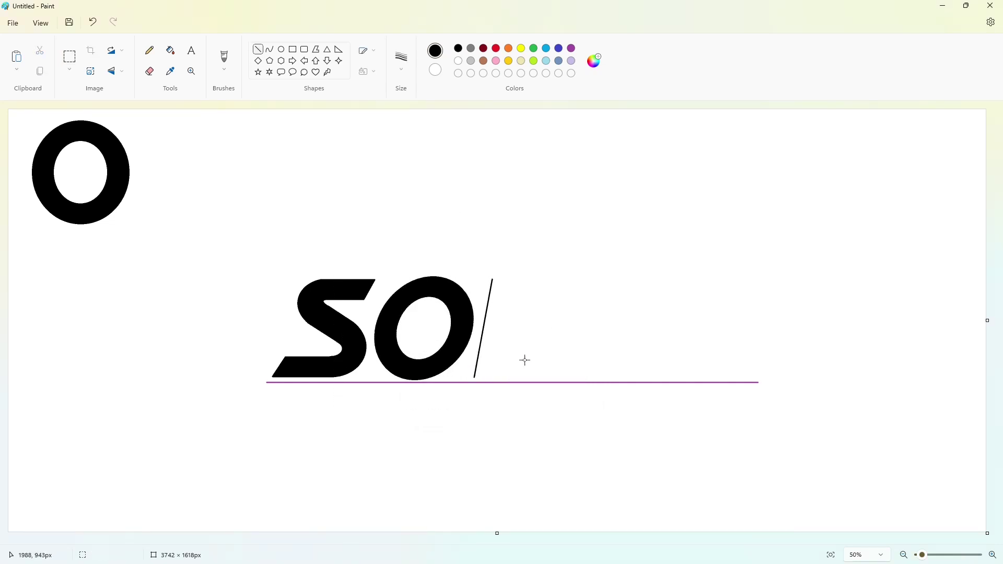
pyautogui.moveTo(511, 280); pyautogui.dragTo(547, 342)
pyautogui.click(518, 282)
pyautogui.click(571, 289)
# Step: Outline the N's left foot, lower diagonal with rounded bottom, and slanted right stem
pyautogui.click(258, 49)
pyautogui.moveTo(498, 377)
pyautogui.mouseDown()
pyautogui.moveTo(510, 311)
pyautogui.moveTo(534, 367)
pyautogui.moveTo(567, 369)
pyautogui.moveTo(544, 386)
pyautogui.moveTo(563, 384)
pyautogui.moveTo(595, 280)
pyautogui.mouseUp()
pyautogui.click(625, 367)
pyautogui.click(642, 354)
pyautogui.moveTo(547, 343); pyautogui.dragTo(557, 306)
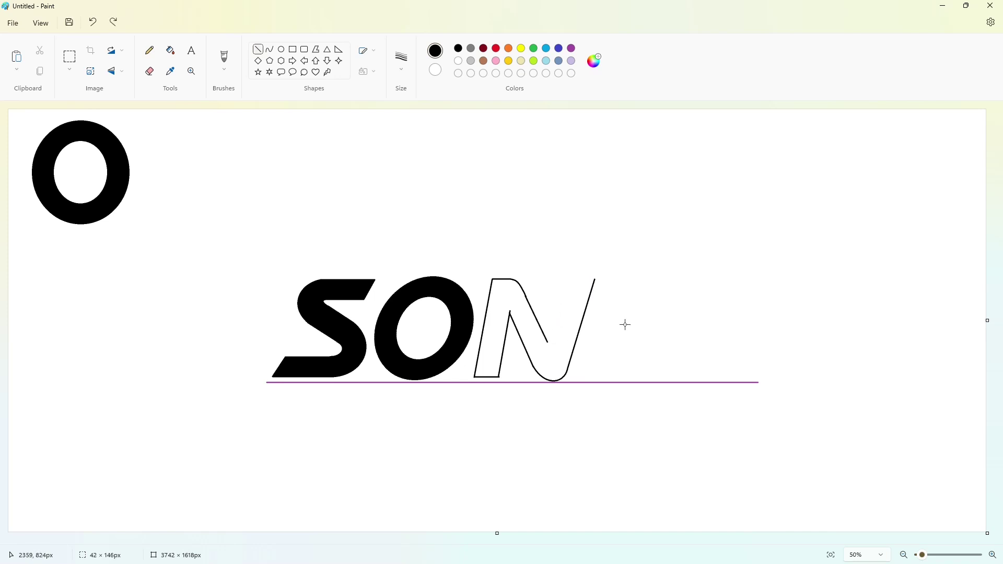
# Step: Undo the N's right stem edges and redraw them steeper, parallel to the left stem
pyautogui.hotkey('ctrl', 'z')
pyautogui.moveTo(568, 371); pyautogui.dragTo(583, 280)
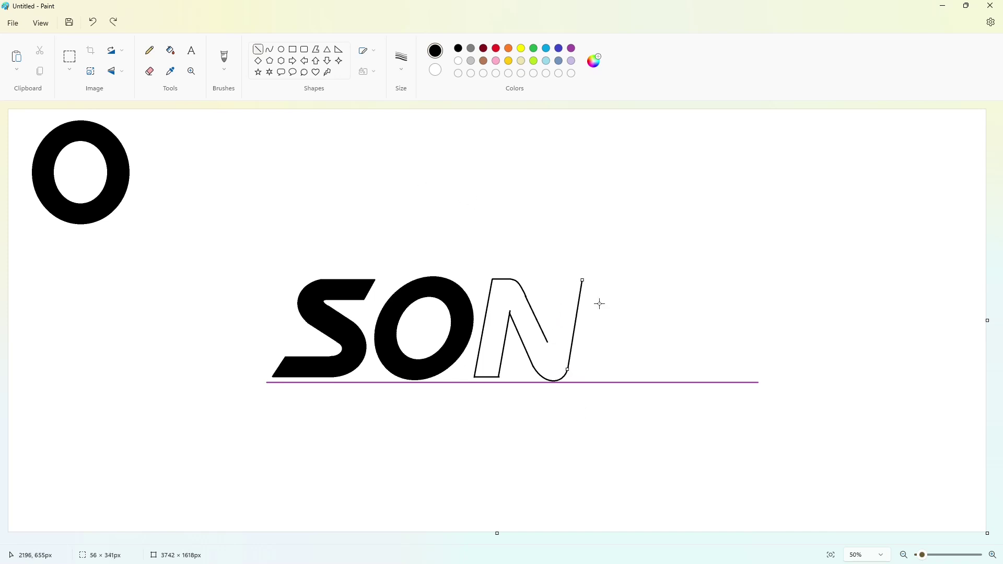
pyautogui.moveTo(546, 343); pyautogui.dragTo(558, 280)
# Step: Close the top of the N's right stem with a straight line and fill the letter black
pyautogui.click(992, 555)
pyautogui.scroll(2, 753, 402)
pyautogui.scroll(-1, 627, 298)
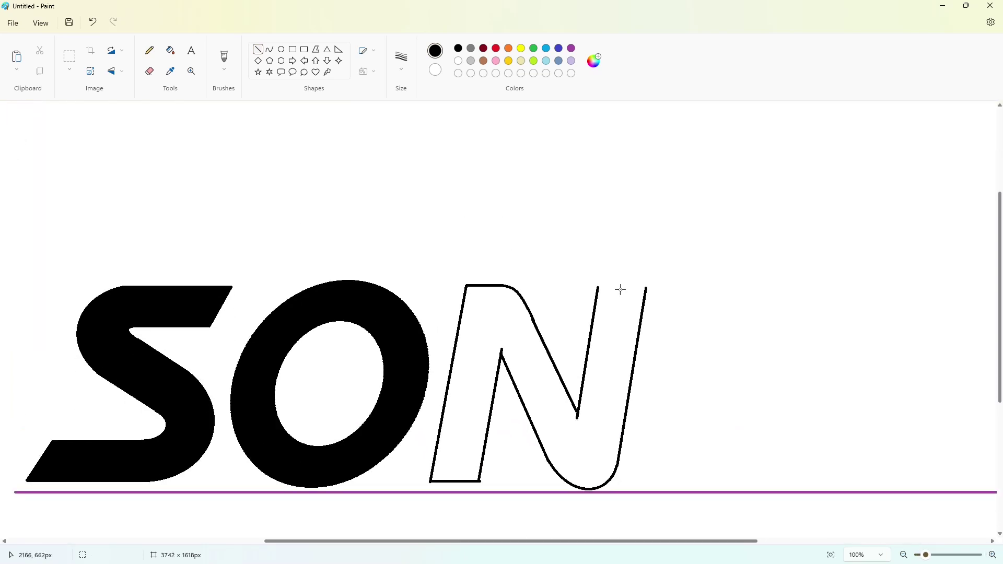
pyautogui.moveTo(613, 286); pyautogui.dragTo(647, 287)
pyautogui.click(170, 50)
pyautogui.click(483, 309)
# Step: Smooth the N's lower outer edges with short white lines
pyautogui.click(458, 60)
pyautogui.click(258, 49)
pyautogui.moveTo(543, 452); pyautogui.dragTo(552, 473)
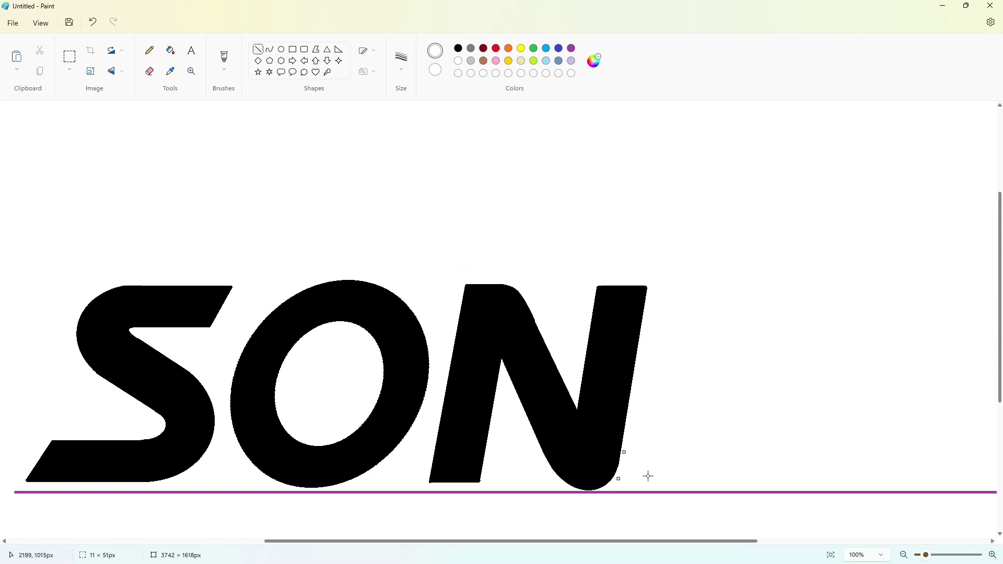
# Step: Copy the N's left stem to the blank area below the spare O and erase the attached O fragment with white
pyautogui.click(904, 555)
pyautogui.click(69, 56)
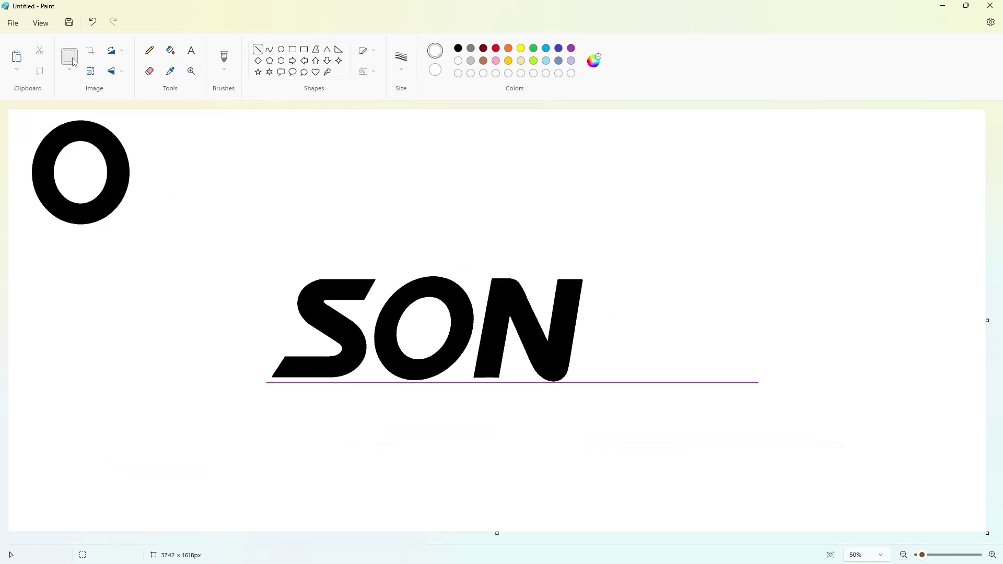
pyautogui.moveTo(458, 261); pyautogui.dragTo(527, 403)
pyautogui.hotkey('ctrl', 'c')
pyautogui.hotkey('ctrl', 'v')
pyautogui.moveTo(57, 169); pyautogui.dragTo(98, 329)
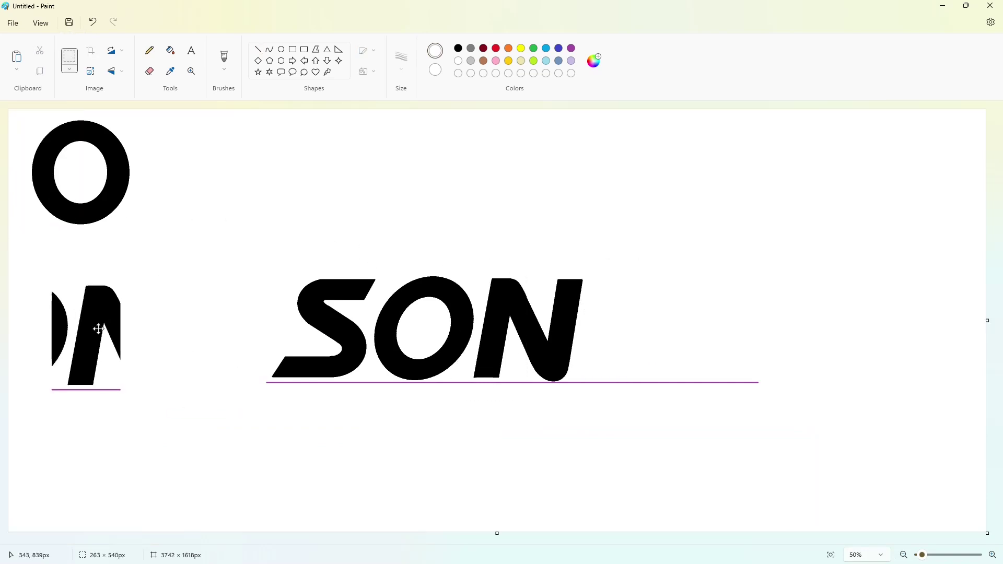
pyautogui.click(170, 50)
pyautogui.click(61, 333)
# Step: Paste a copy of the N's left stem directly to the right of the N, aligned on the guideline
pyautogui.click(70, 56)
pyautogui.hotkey('ctrl', 'v')
pyautogui.moveTo(74, 187)
pyautogui.mouseDown()
pyautogui.moveTo(606, 362)
pyautogui.moveTo(605, 336)
pyautogui.mouseUp()
pyautogui.click(823, 374)
# Step: Draw a purple slanted straight line along the right edge of the copied stem, extending past its top
pyautogui.scroll(1, 824, 495)
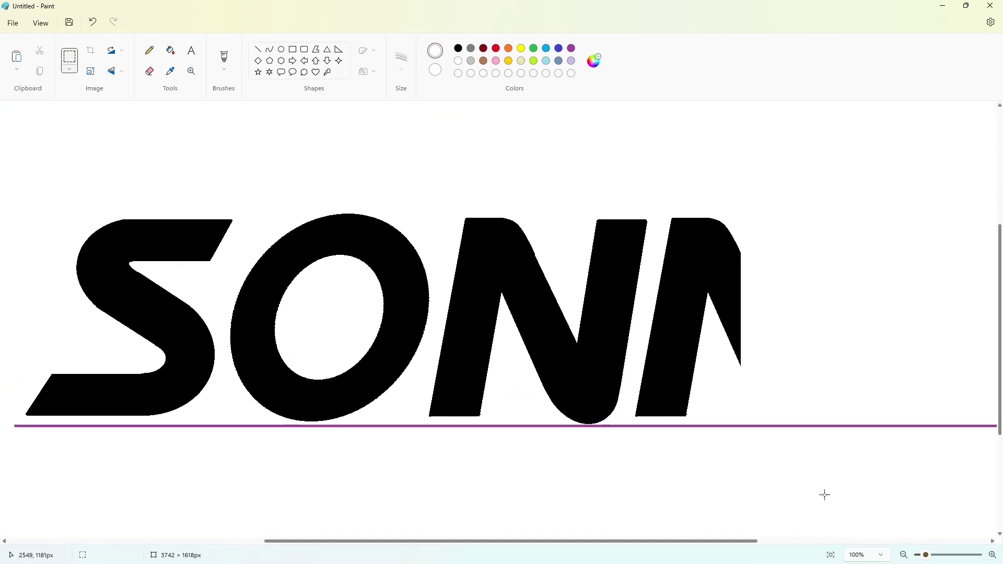
pyautogui.click(571, 48)
pyautogui.click(257, 49)
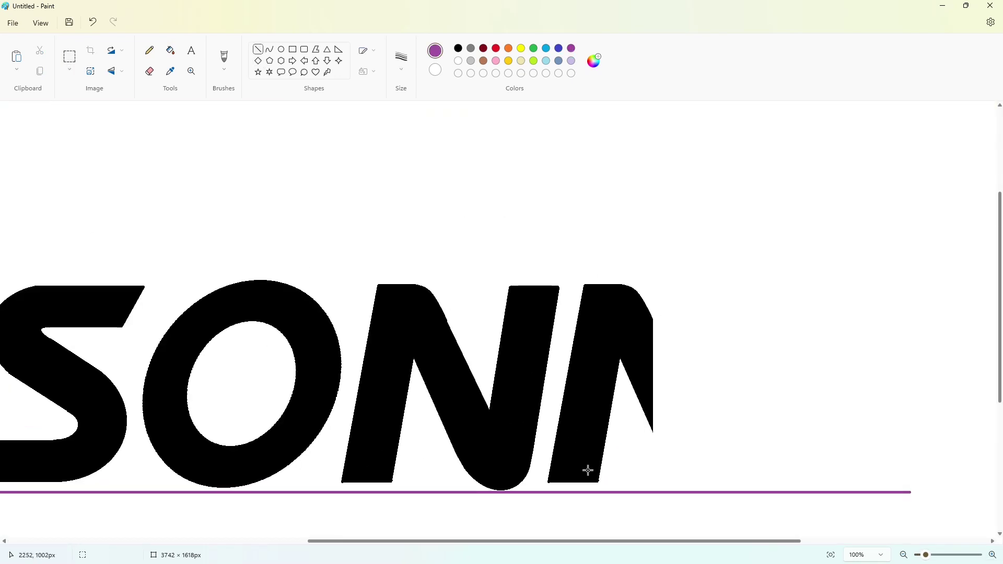
pyautogui.moveTo(599, 481); pyautogui.dragTo(637, 253)
pyautogui.press('Right')
pyautogui.press('Right')
pyautogui.press('Right')
pyautogui.press('Right')
pyautogui.press('Right')
pyautogui.press('Right')
pyautogui.press('Right')
pyautogui.press('Right')
pyautogui.press('Right')
pyautogui.press('Right')
pyautogui.press('Right')
pyautogui.press('Right')
pyautogui.press('Right')
pyautogui.press('Right')
pyautogui.press('Right')
pyautogui.press('Right')
pyautogui.press('Right')
pyautogui.press('Right')
pyautogui.press('Right')
pyautogui.press('Right')
pyautogui.press('Left')
pyautogui.press('Left')
pyautogui.press('Left')
pyautogui.press('Left')
pyautogui.press('Left')
pyautogui.press('Left')
pyautogui.press('Left')
pyautogui.press('Left')
pyautogui.press('Left')
pyautogui.press('Left')
pyautogui.press('Left')
pyautogui.press('Left')
pyautogui.press('Left')
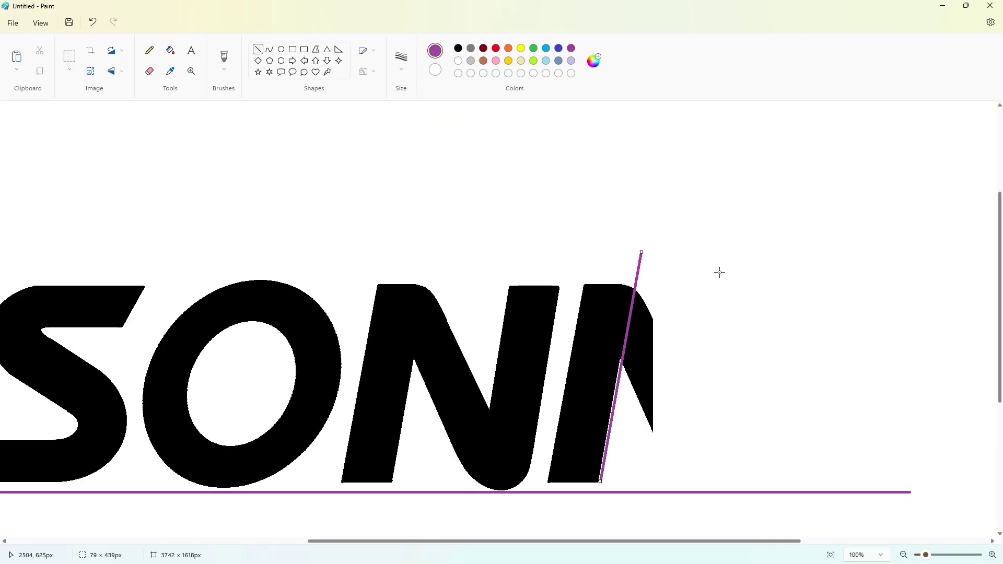
pyautogui.click(718, 272)
# Step: Fill the leftover N diagonal beyond the purple slanted line with white to leave a clean I stem
pyautogui.click(171, 50)
pyautogui.click(458, 61)
pyautogui.click(639, 286)
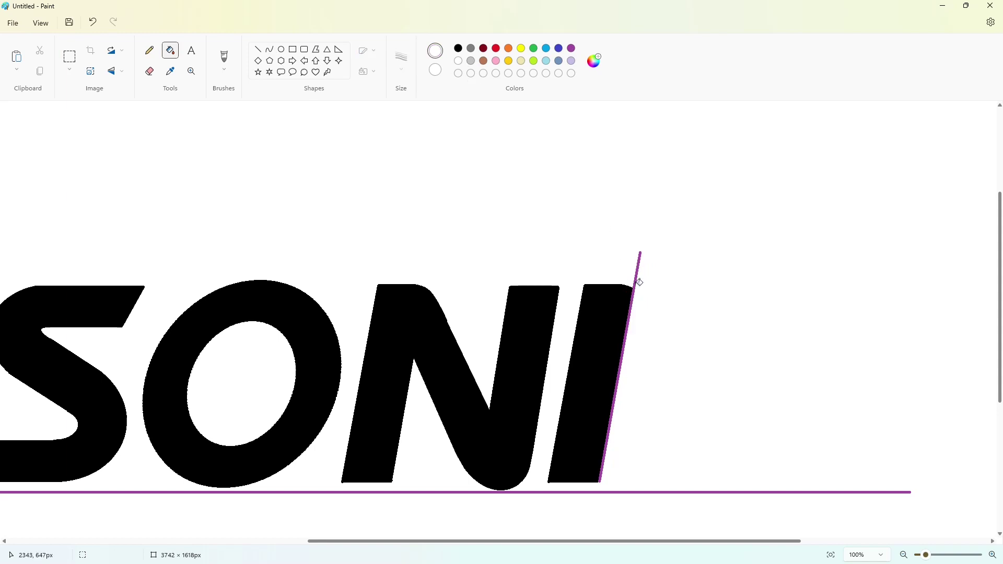
# Step: Square off the I's upper-right corner with a short black line and erase the purple slanted line and leftover mark with white
pyautogui.click(258, 49)
pyautogui.click(459, 48)
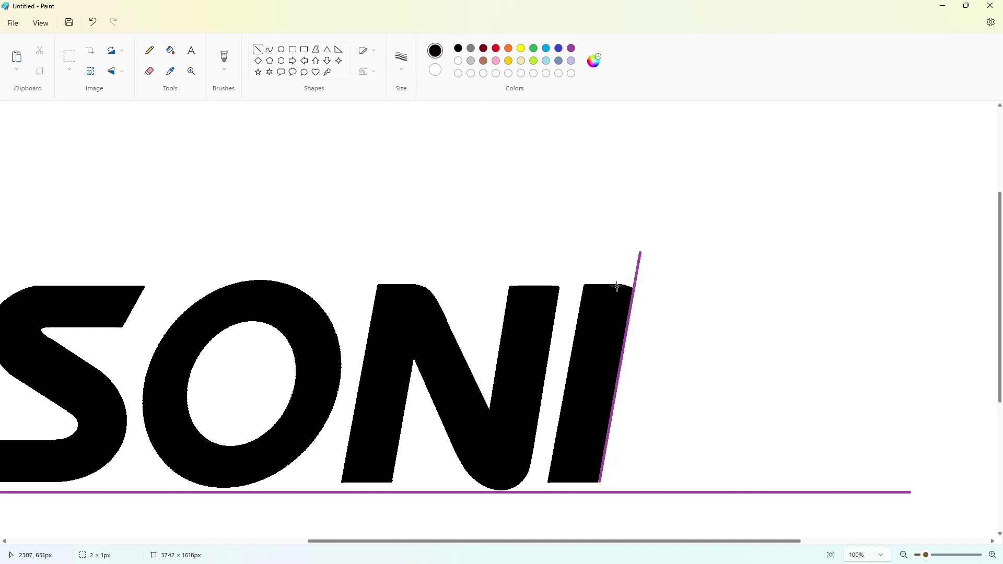
pyautogui.click(170, 50)
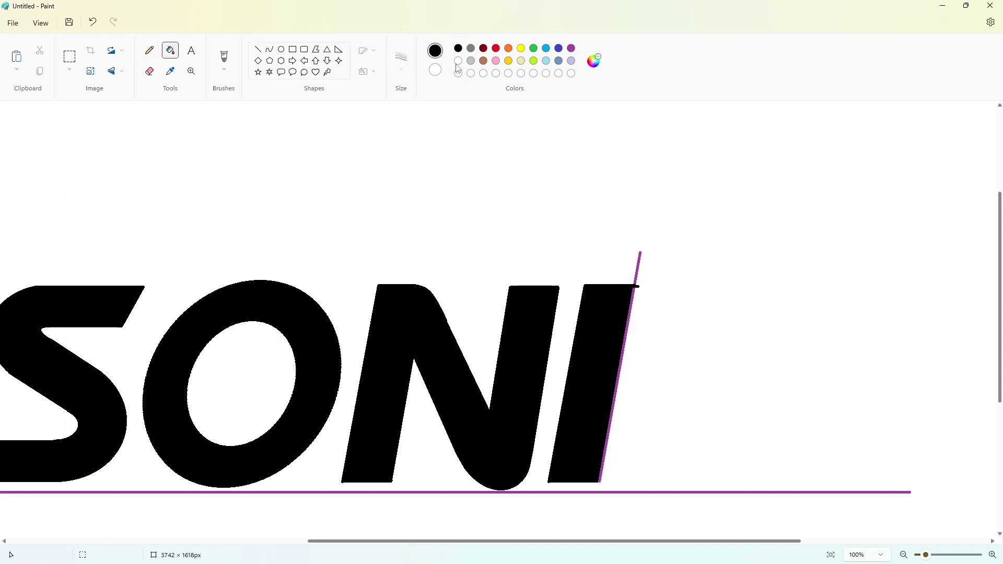
pyautogui.click(458, 60)
pyautogui.click(638, 289)
pyautogui.click(261, 51)
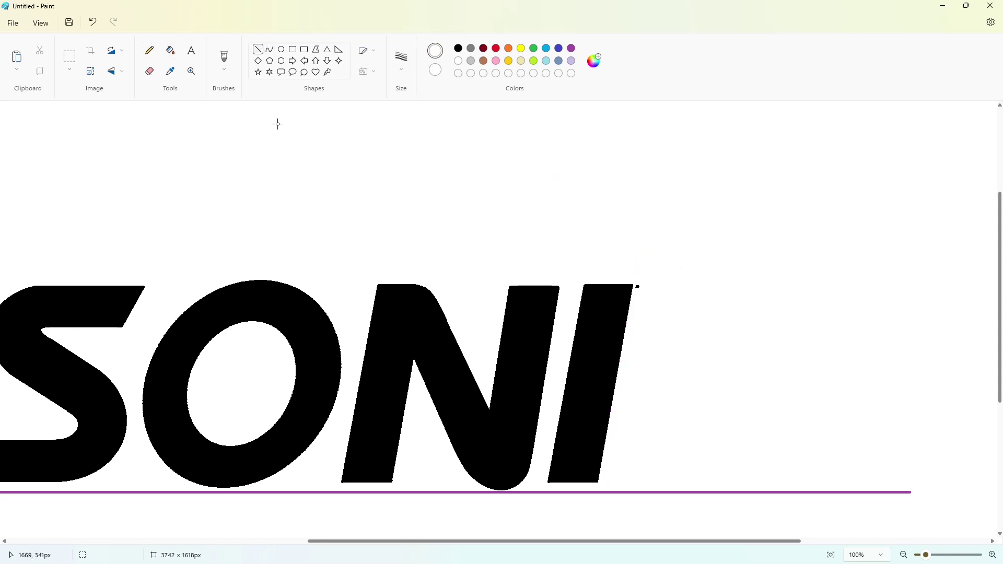
pyautogui.click(170, 51)
# Step: Copy the wordmark's slanted O to the blank lower-left area and erase the spare N stem, its guideline and the attached N fragment with white
pyautogui.click(904, 555)
pyautogui.click(69, 57)
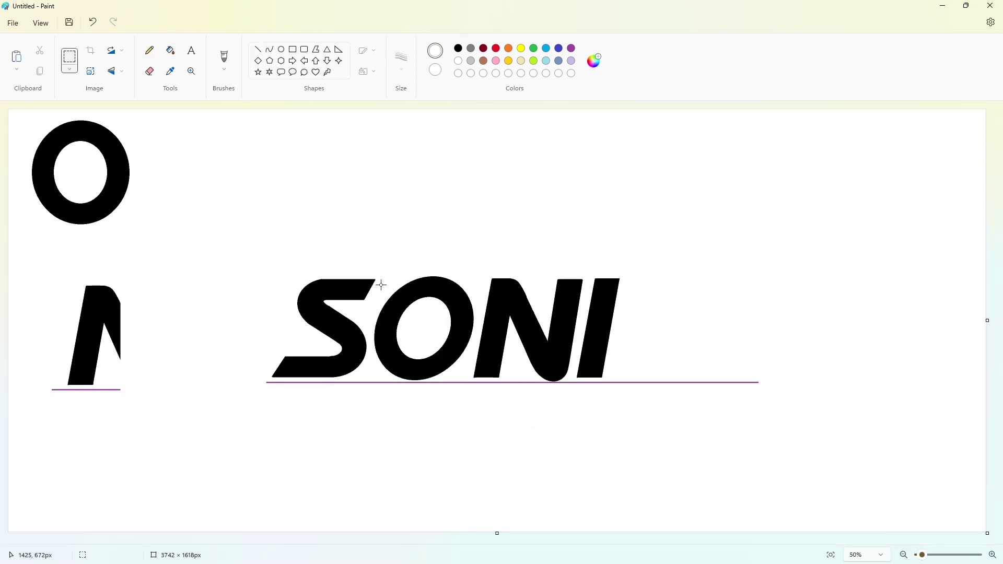
pyautogui.moveTo(362, 239); pyautogui.dragTo(482, 428)
pyautogui.moveTo(434, 334); pyautogui.dragTo(145, 427)
pyautogui.click(171, 50)
pyautogui.click(84, 355)
pyautogui.click(90, 390)
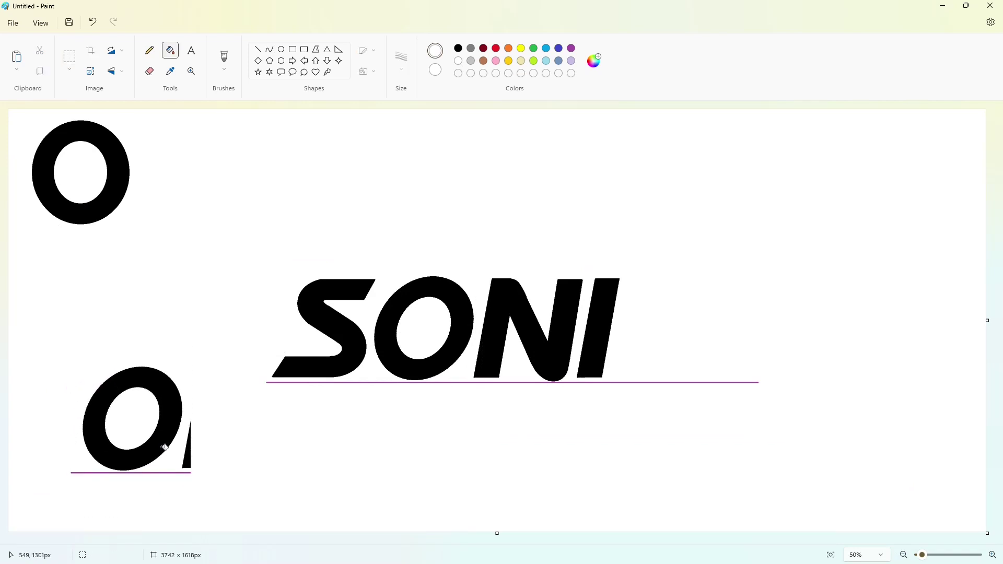
pyautogui.click(186, 446)
# Step: Paste a copy of the isolated slanted O directly to the right of the I, aligned on the guideline
pyautogui.click(69, 56)
pyautogui.moveTo(29, 310); pyautogui.dragTo(231, 522)
pyautogui.hotkey('ctrl', 'c')
pyautogui.hotkey('ctrl', 'v')
pyautogui.moveTo(98, 307); pyautogui.dragTo(668, 327)
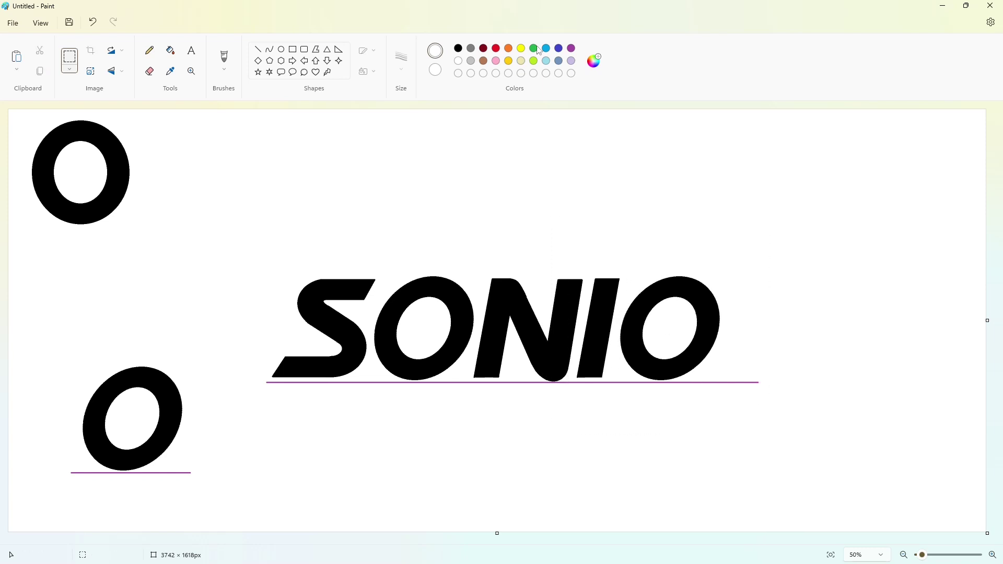
# Step: Fill the new O purple and cut its right side with two white lines across the upper and lower ring
pyautogui.click(571, 48)
pyautogui.click(170, 50)
pyautogui.click(635, 313)
pyautogui.click(258, 49)
pyautogui.click(459, 61)
pyautogui.moveTo(707, 286); pyautogui.dragTo(693, 307)
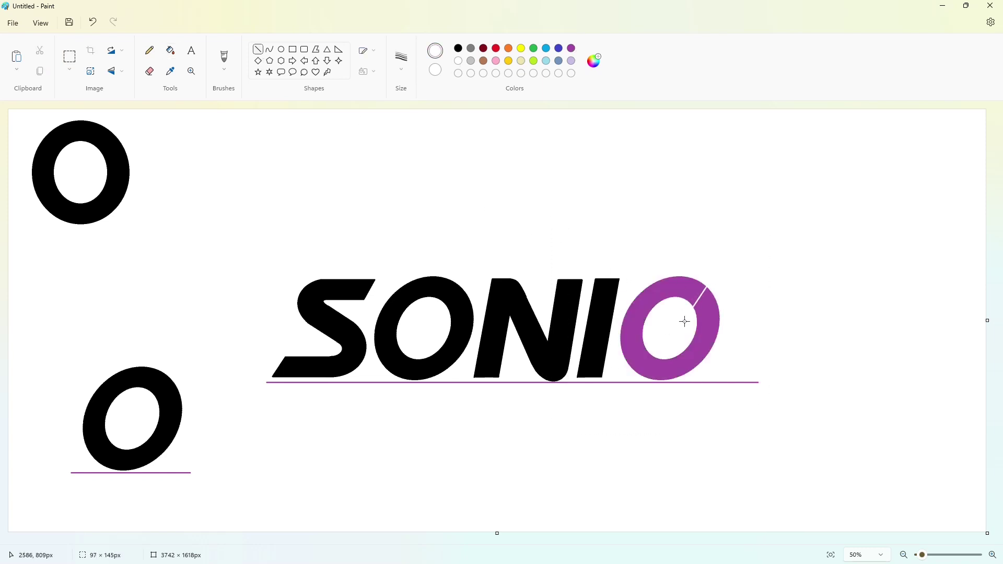
pyautogui.click(811, 330)
pyautogui.moveTo(696, 372); pyautogui.dragTo(683, 327)
pyautogui.click(759, 340)
# Step: Erase the cut-off right section of the O with white and fill the remaining C shape black
pyautogui.click(170, 50)
pyautogui.click(708, 311)
pyautogui.click(458, 48)
pyautogui.click(669, 289)
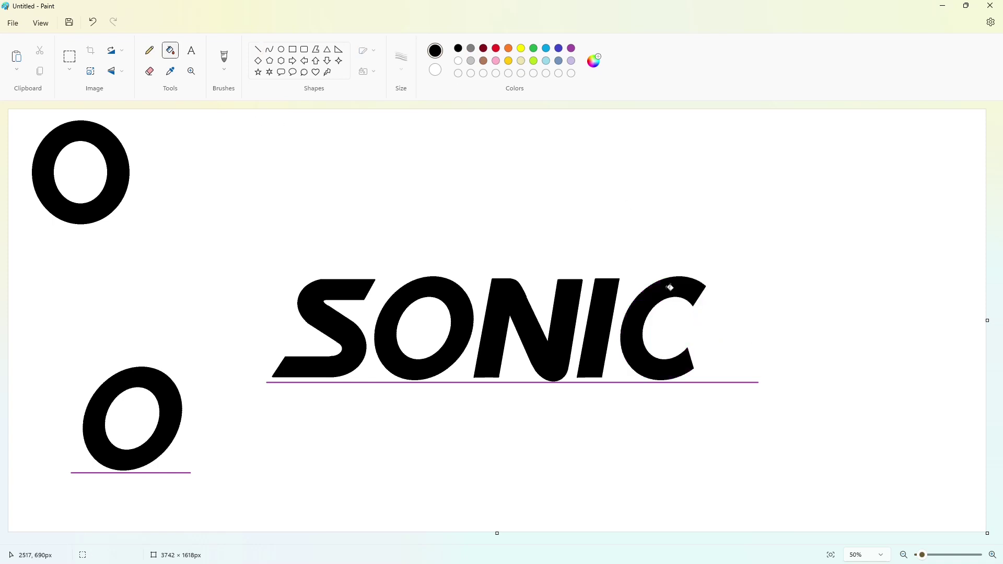
# Step: Remove both spare Os and all purple guidelines, leaving only the black wordmark on a white canvas
pyautogui.click(459, 62)
pyautogui.click(119, 173)
pyautogui.click(173, 466)
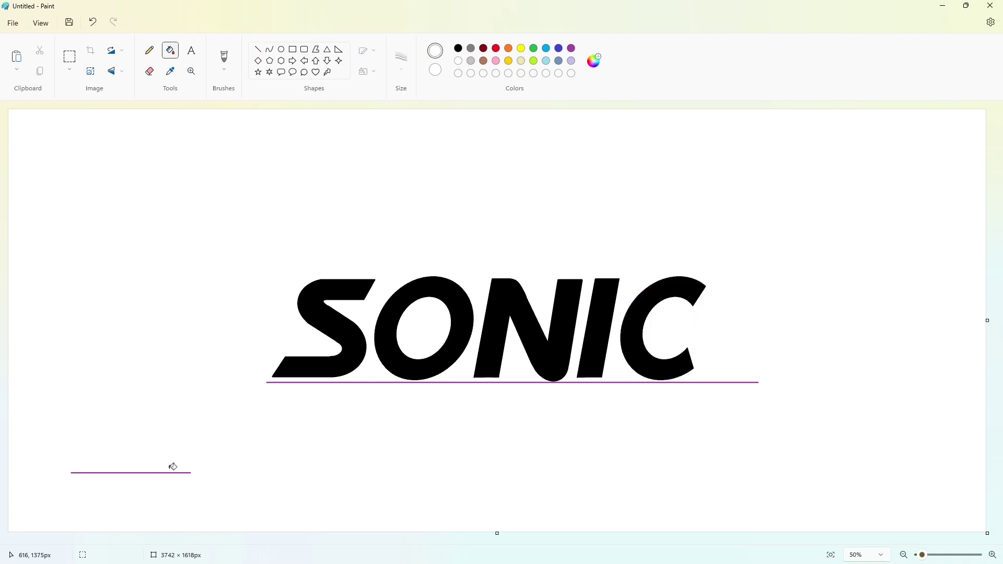
pyautogui.click(571, 48)
pyautogui.click(544, 177)
pyautogui.click(458, 60)
pyautogui.click(480, 190)
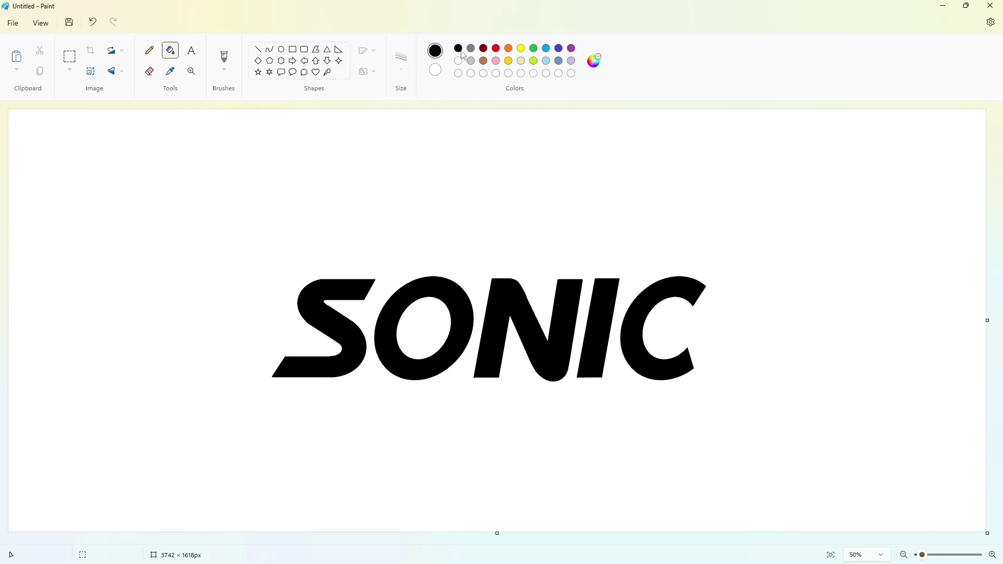
# Step: Draw a very thick black straight line above the S and O, about 922 × 276 px, sloping down toward the O
pyautogui.click(258, 49)
pyautogui.moveTo(242, 192)
pyautogui.mouseDown()
pyautogui.moveTo(466, 257)
pyautogui.moveTo(224, 186)
pyautogui.mouseUp()
pyautogui.hotkey('ctrl', '+')
pyautogui.hotkey('ctrl', '+')
pyautogui.hotkey('ctrl', '+')
pyautogui.hotkey('ctrl', '+')
pyautogui.hotkey('ctrl', '+')
pyautogui.hotkey('ctrl', '+')
pyautogui.hotkey('ctrl', '+')
pyautogui.hotkey('ctrl', '+')
pyautogui.hotkey('ctrl', '+')
pyautogui.hotkey('ctrl', '+')
pyautogui.hotkey('ctrl', '+')
pyautogui.hotkey('ctrl', '+')
pyautogui.hotkey('ctrl', '+')
pyautogui.hotkey('ctrl', '+')
pyautogui.hotkey('ctrl', '+')
pyautogui.hotkey('ctrl', '+')
pyautogui.hotkey('ctrl', '+')
pyautogui.hotkey('ctrl', '+')
pyautogui.hotkey('ctrl', '+')
pyautogui.hotkey('ctrl', '+')
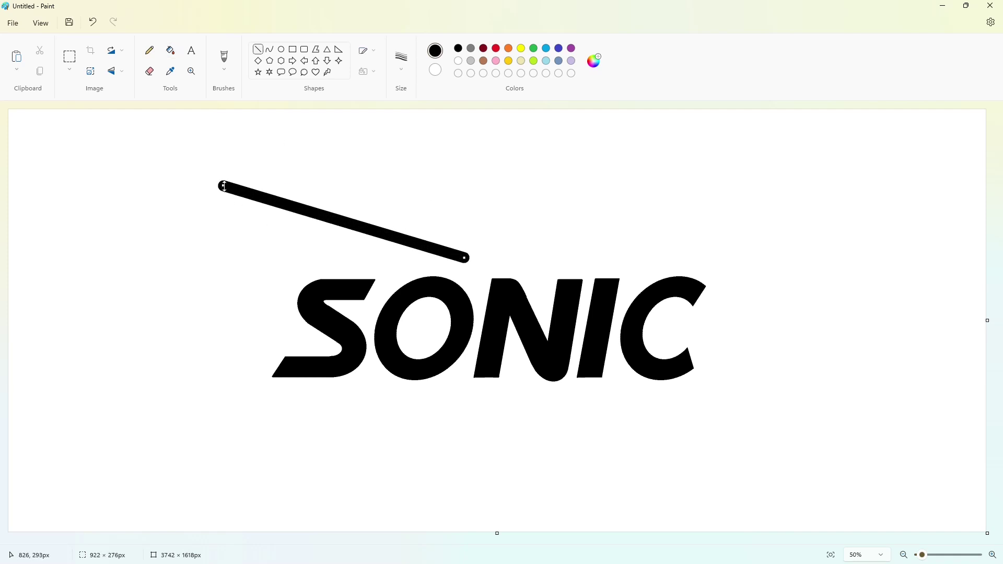
# Step: Draw two thick black lines crossing just left of the S, one running to the upper left and one to the lower left
pyautogui.moveTo(208, 154); pyautogui.dragTo(273, 337)
pyautogui.moveTo(208, 153); pyautogui.dragTo(211, 151)
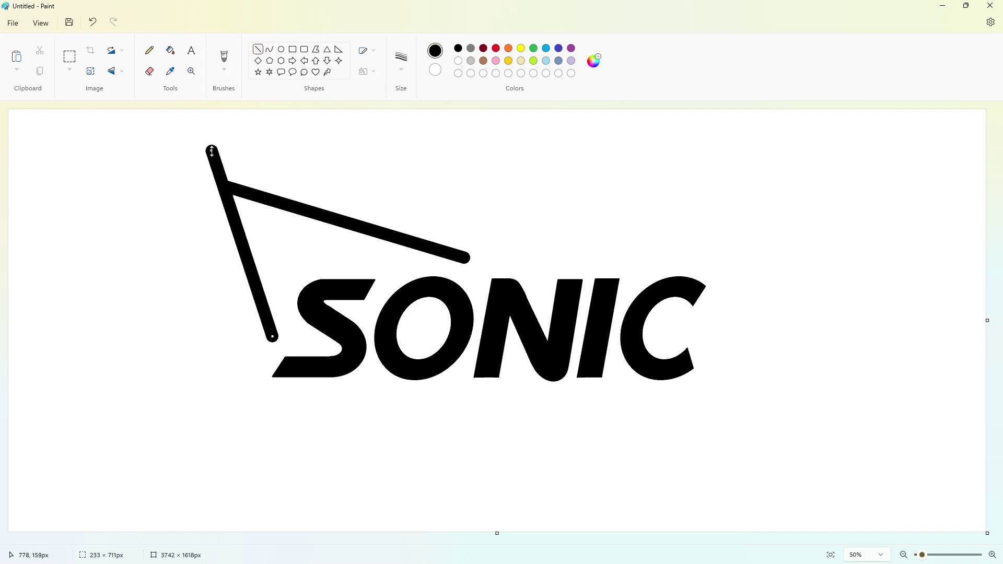
pyautogui.moveTo(276, 293)
pyautogui.mouseDown()
pyautogui.moveTo(176, 500)
pyautogui.moveTo(293, 272)
pyautogui.mouseUp()
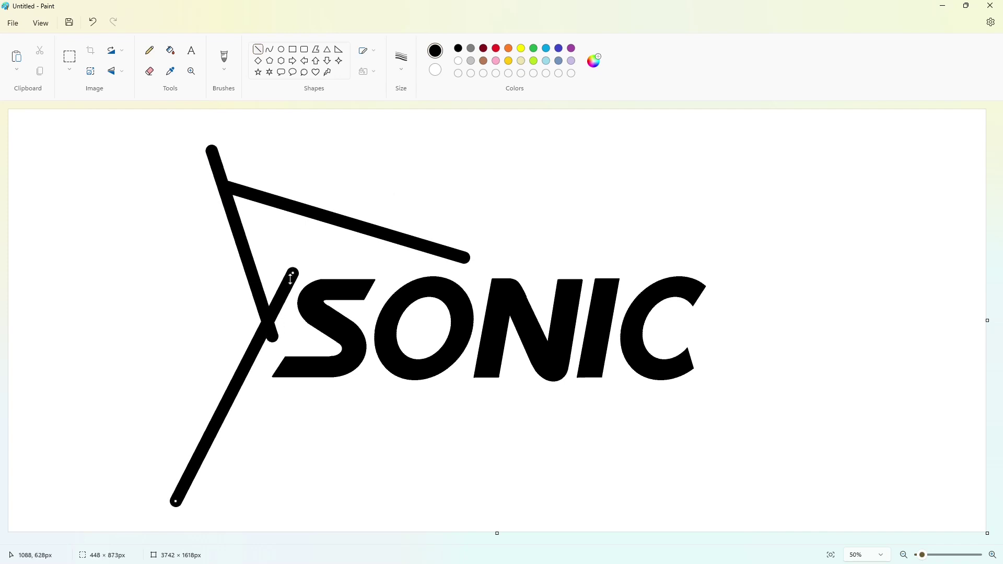
pyautogui.moveTo(176, 502); pyautogui.dragTo(172, 504)
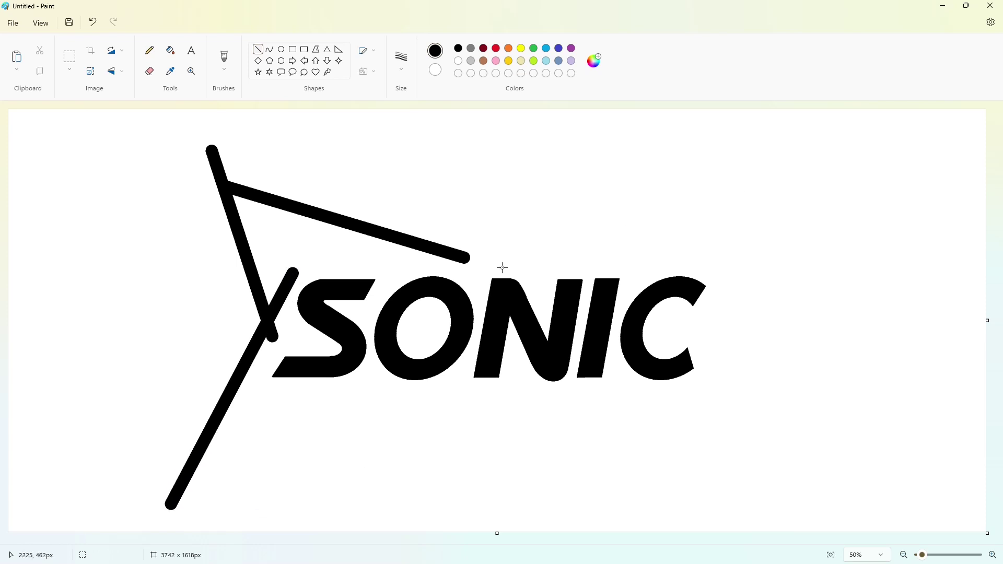
# Step: Draw thick black lines from above the O to the upper right, down both sides of a crossing beside the C, and back below the O
pyautogui.moveTo(442, 262)
pyautogui.mouseDown()
pyautogui.moveTo(676, 183)
pyautogui.moveTo(834, 147)
pyautogui.mouseUp()
pyautogui.moveTo(442, 262); pyautogui.dragTo(438, 260)
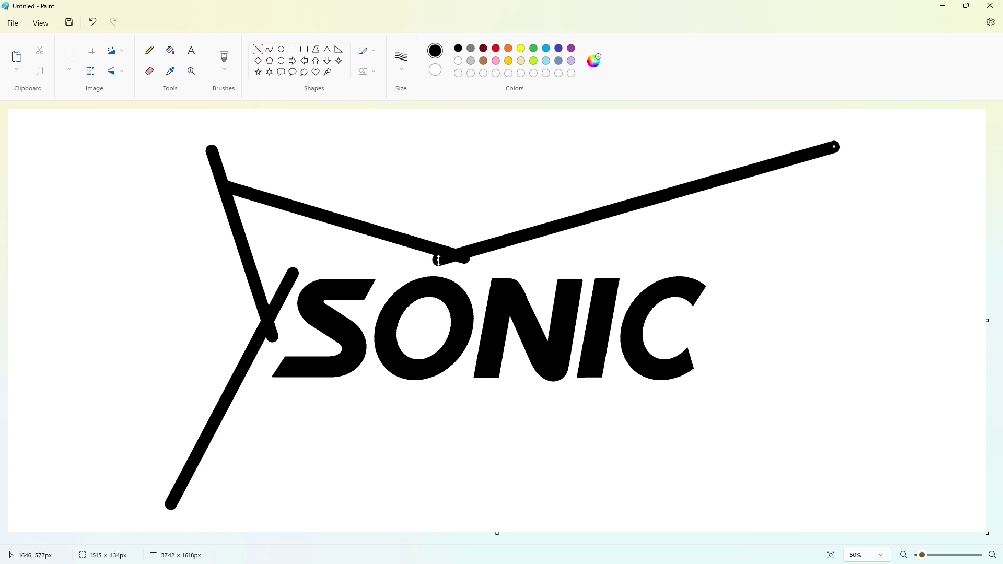
pyautogui.moveTo(831, 132)
pyautogui.mouseDown()
pyautogui.moveTo(709, 346)
pyautogui.moveTo(773, 508)
pyautogui.moveTo(453, 396)
pyautogui.mouseUp()
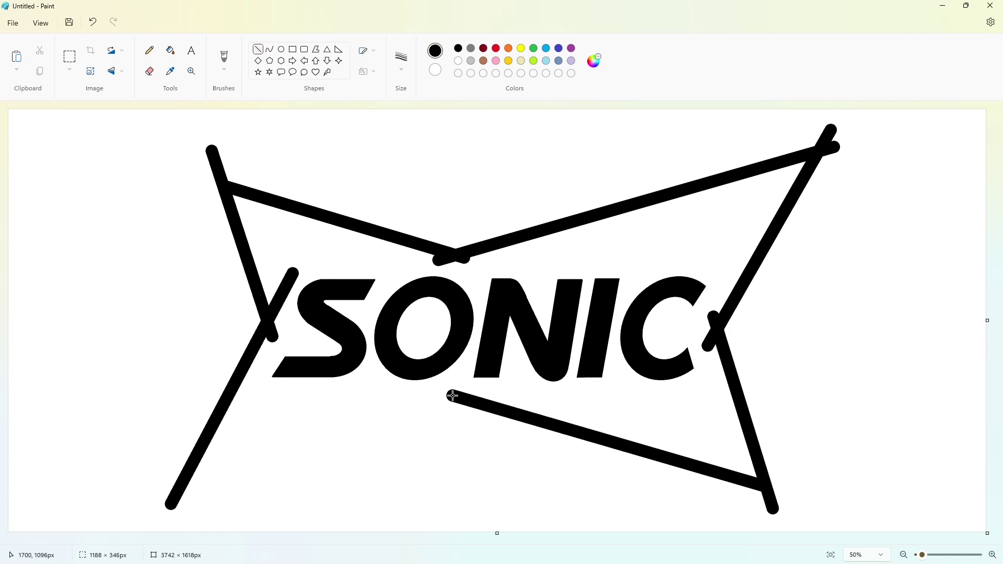
# Step: Extend the lower-right frame line, close the frame with a lower-left line crossing below the O, and fill the outline purple
pyautogui.moveTo(764, 485); pyautogui.dragTo(785, 489)
pyautogui.click(425, 401)
pyautogui.moveTo(478, 396)
pyautogui.mouseDown()
pyautogui.moveTo(145, 492)
pyautogui.moveTo(494, 394)
pyautogui.mouseUp()
pyautogui.click(588, 412)
pyautogui.click(170, 50)
pyautogui.click(234, 209)
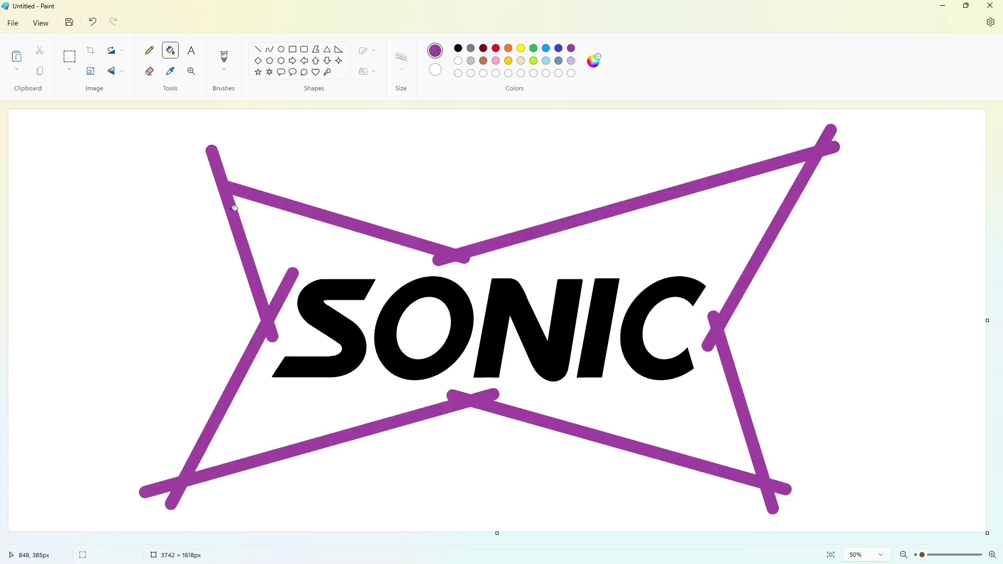
# Step: Draw a thick black ellipse outline in the blank area outside the frame's upper-left corner
pyautogui.click(281, 49)
pyautogui.moveTo(235, 197)
pyautogui.mouseDown()
pyautogui.moveTo(293, 261)
pyautogui.moveTo(262, 229)
pyautogui.moveTo(83, 244)
pyautogui.mouseUp()
pyautogui.click(130, 185)
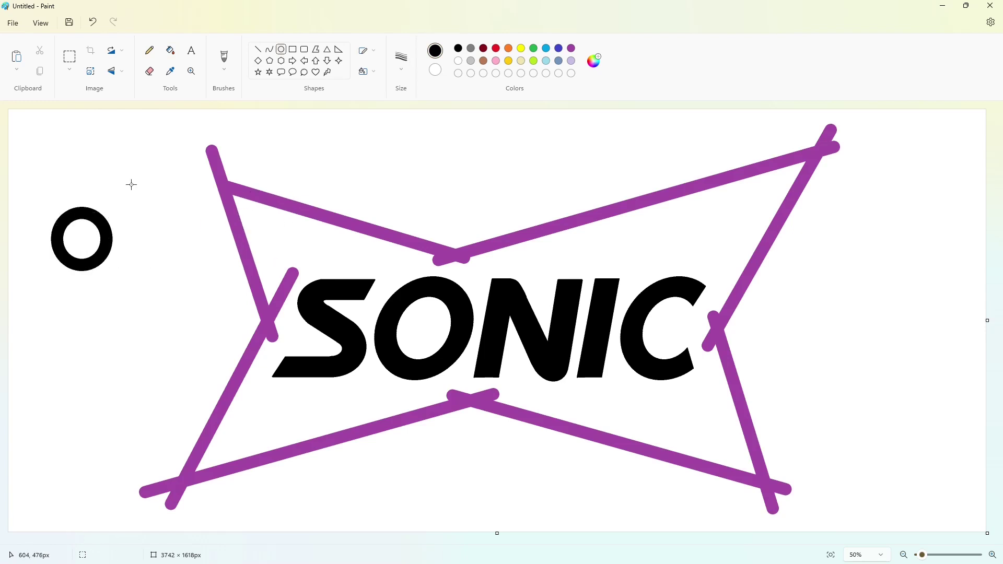
# Step: Paste a copy of the black ring inside the frame's upper-left corner, touching both purple lines
pyautogui.click(70, 57)
pyautogui.moveTo(30, 153); pyautogui.dragTo(158, 304)
pyautogui.click(944, 525)
pyautogui.scroll(5, 538, 360)
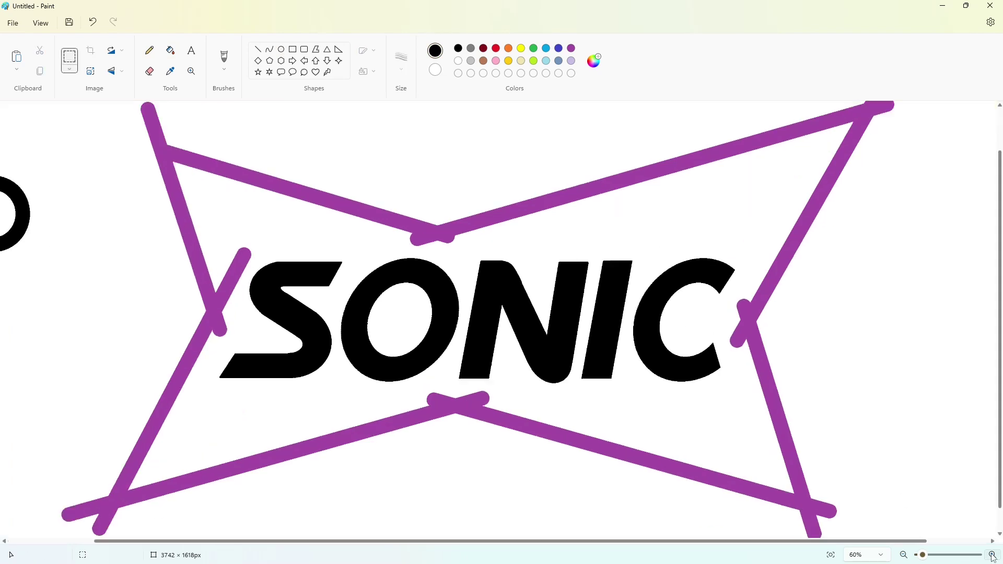
pyautogui.moveTo(530, 541); pyautogui.dragTo(358, 541)
pyautogui.scroll(2, 437, 456)
pyautogui.hotkey('ctrl', 'v')
pyautogui.moveTo(91, 260); pyautogui.dragTo(344, 297)
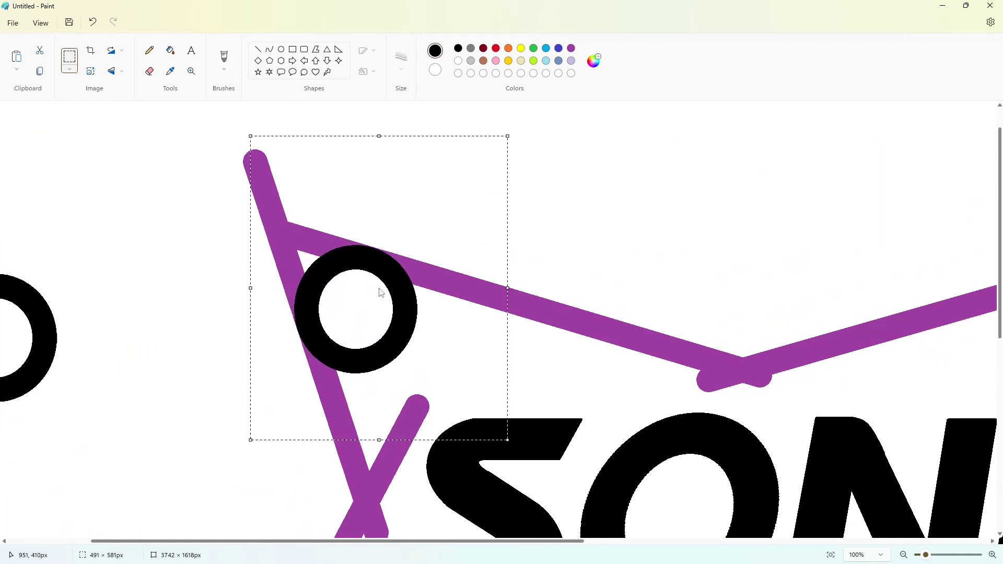
# Step: Erase the purple line ends beyond the upper-left ring with white
pyautogui.click(171, 50)
pyautogui.click(458, 61)
pyautogui.click(266, 193)
# Step: Paste another copy of the black ring inside the frame's lower-left corner and nudge it until it touches both purple lines
pyautogui.click(904, 555)
pyautogui.click(904, 555)
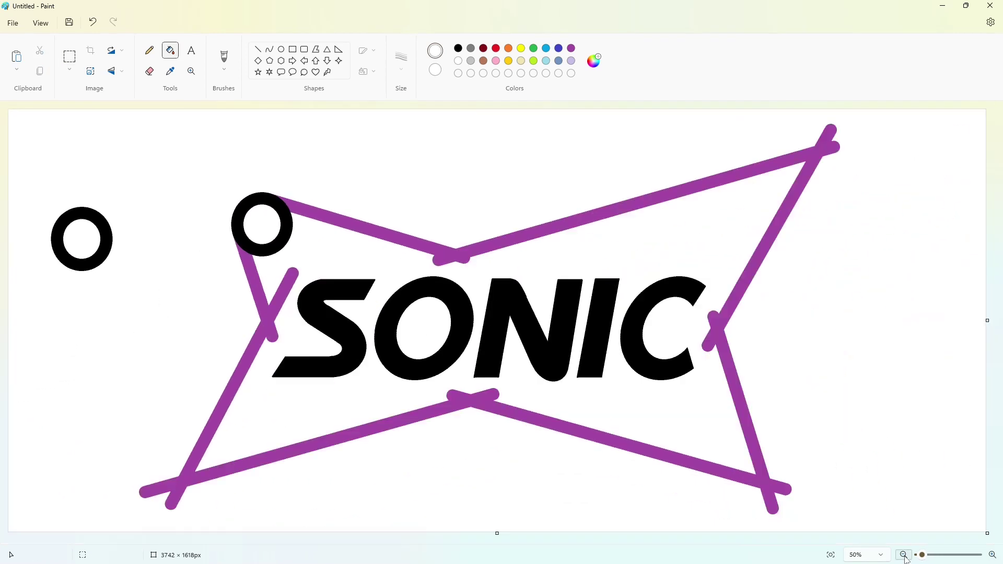
pyautogui.scroll(5, 514, 339)
pyautogui.moveTo(666, 542); pyautogui.dragTo(431, 541)
pyautogui.scroll(-1, 496, 466)
pyautogui.scroll(-3, 499, 471)
pyautogui.hotkey('ctrl', 'v')
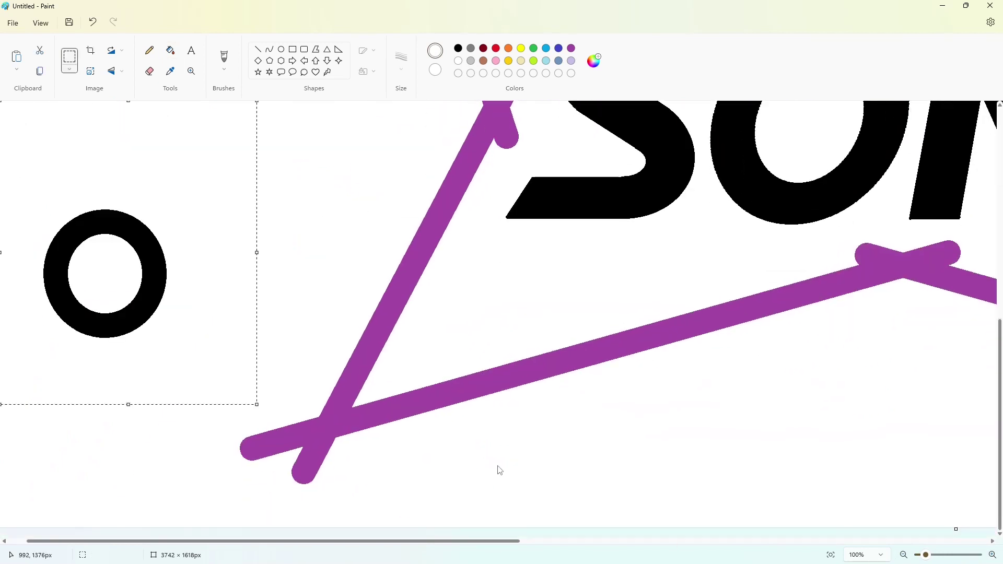
pyautogui.moveTo(141, 286); pyautogui.dragTo(465, 359)
pyautogui.press('Left')
pyautogui.press('Down')
pyautogui.press('Down')
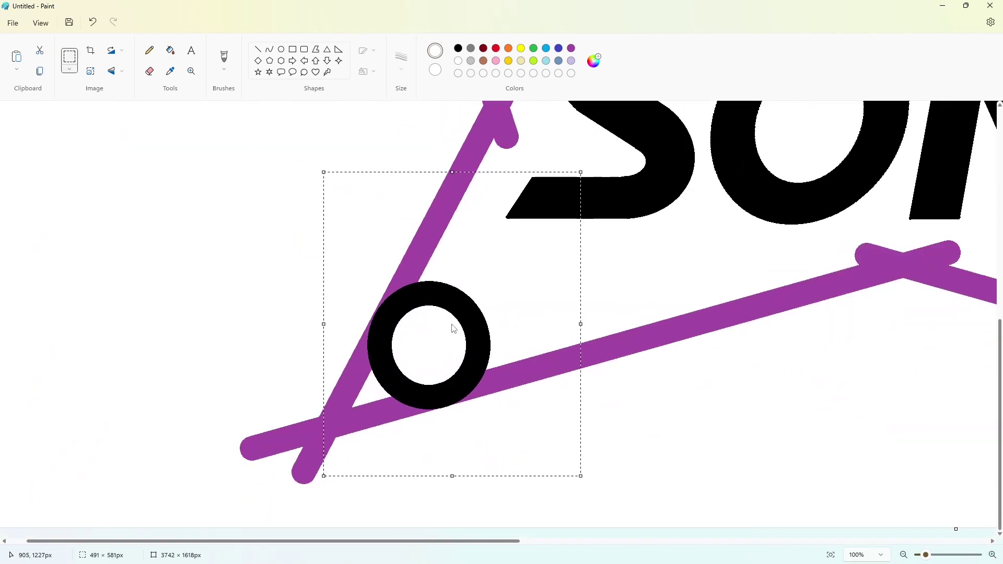
pyautogui.press('Left')
pyautogui.press('Left')
pyautogui.press('Left')
# Step: Erase the purple line ends beyond the lower-left ring with white
pyautogui.click(170, 50)
pyautogui.click(334, 424)
pyautogui.click(904, 555)
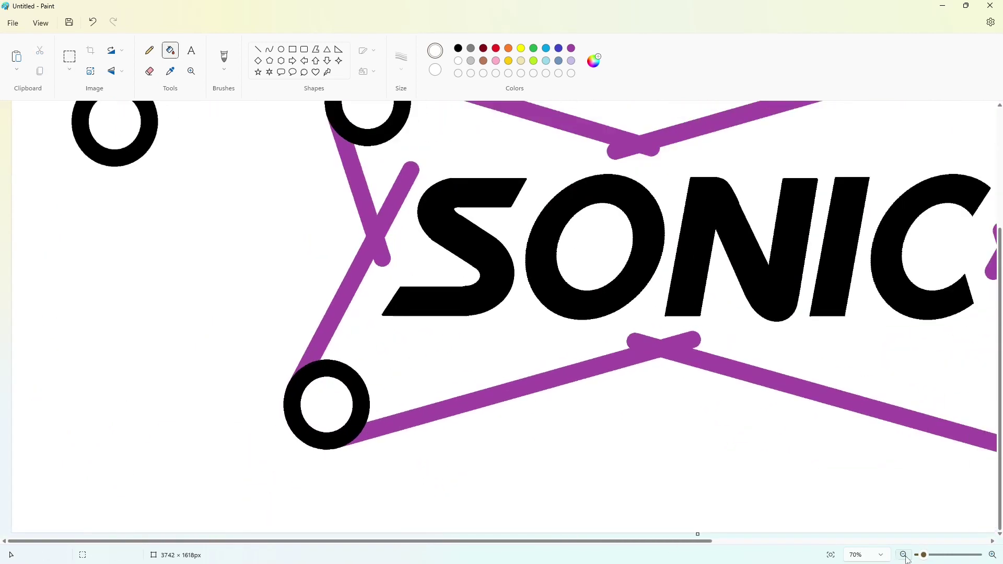
pyautogui.click(903, 555)
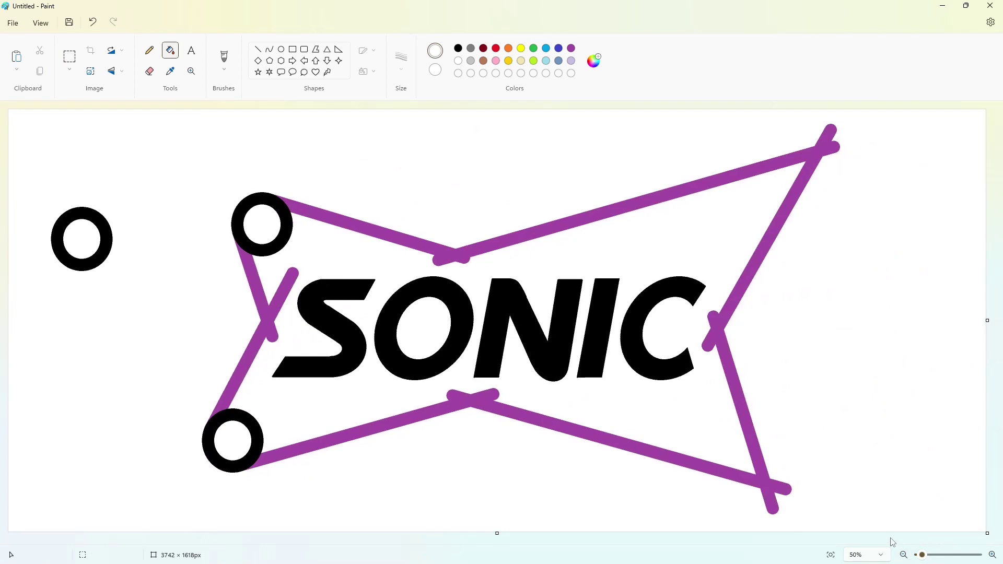
# Step: Paste the black ring inside the frame's lower-right corner, touching both purple lines, and erase the line ends beyond it with white
pyautogui.click(991, 557)
pyautogui.moveTo(736, 542); pyautogui.dragTo(880, 541)
pyautogui.scroll(-4, 851, 488)
pyautogui.hotkey('ctrl', 'v')
pyautogui.moveTo(147, 295); pyautogui.dragTo(671, 378)
pyautogui.press('Right')
pyautogui.press('Right')
pyautogui.press('Right')
pyautogui.press('Right')
pyautogui.press('Right')
pyautogui.press('Right')
pyautogui.press('Right')
pyautogui.press('Up')
pyautogui.press('Left')
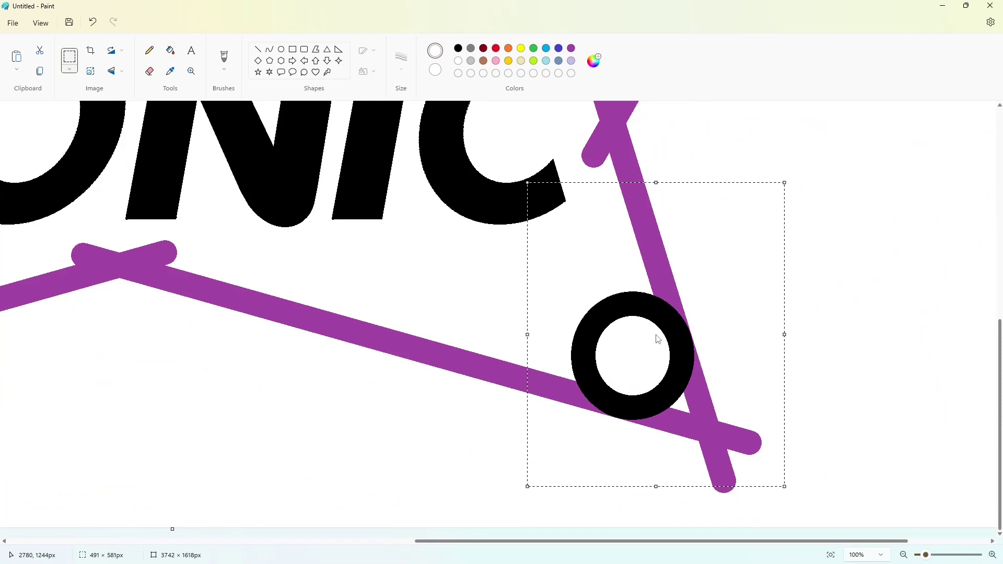
pyautogui.press('Left')
pyautogui.press('Right')
pyautogui.press('Right')
pyautogui.press('Down')
pyautogui.press('Right')
pyautogui.press('Left')
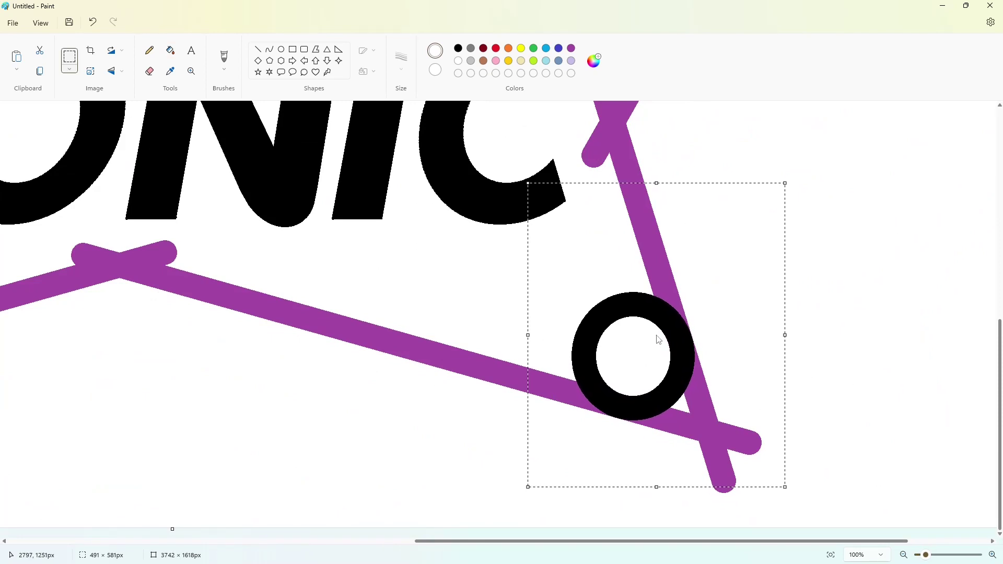
pyautogui.moveTo(659, 341); pyautogui.dragTo(659, 340)
pyautogui.click(371, 266)
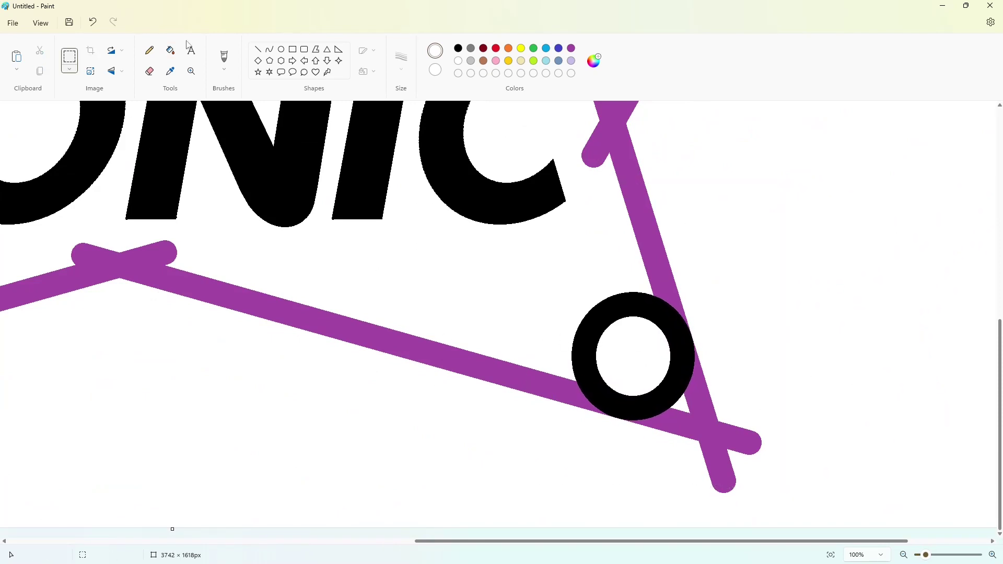
pyautogui.click(171, 50)
pyautogui.click(734, 438)
# Step: Paste the black ring inside the frame's upper-right corner against both purple lines and fill the protruding line ends white
pyautogui.click(904, 554)
pyautogui.click(991, 555)
pyautogui.click(992, 555)
pyautogui.hscroll(6, 830, 520)
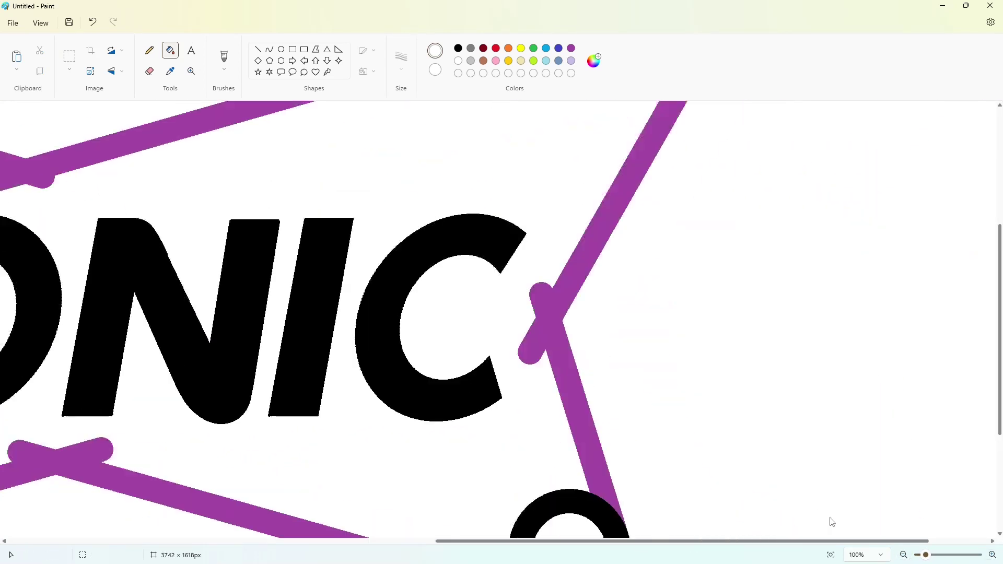
pyautogui.scroll(4, 706, 392)
pyautogui.hotkey('ctrl', 'v')
pyautogui.moveTo(123, 267); pyautogui.dragTo(631, 270)
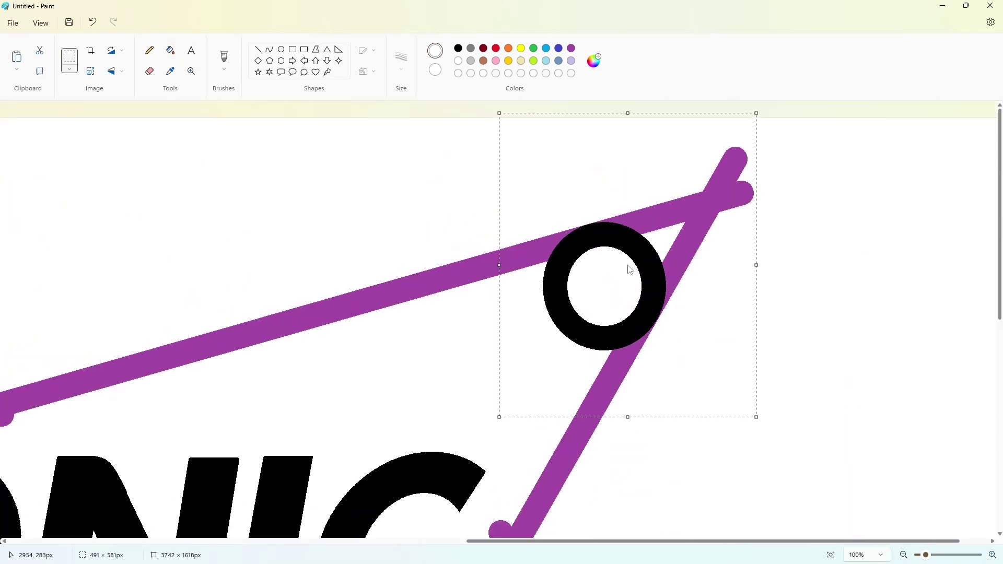
pyautogui.press('Escape')
pyautogui.click(171, 51)
pyautogui.click(728, 180)
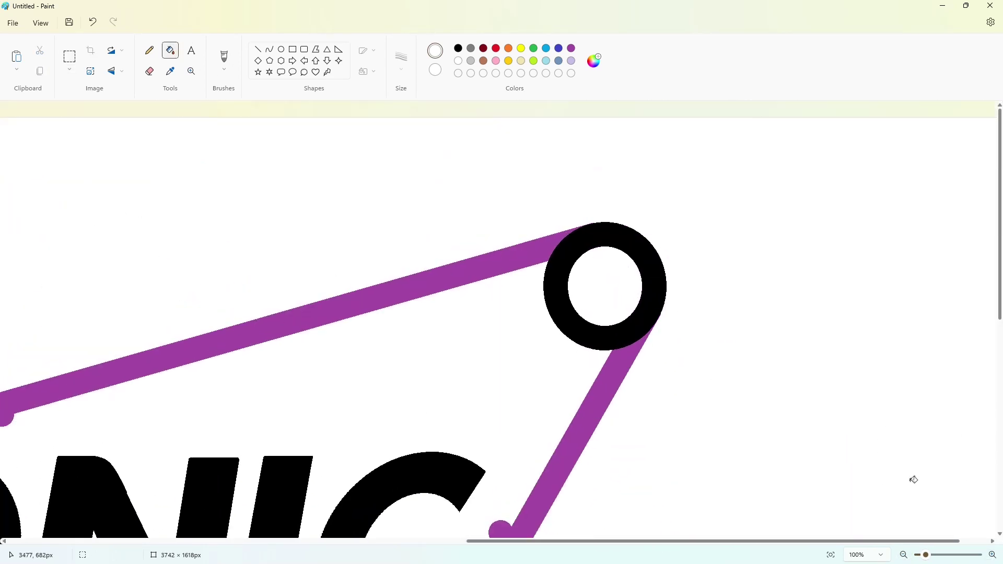
# Step: Try to fit a copy of the black ring outside the frame's right notch and erase the crossed line ends beside it
pyautogui.click(904, 555)
pyautogui.click(992, 555)
pyautogui.click(993, 556)
pyautogui.hotkey('ctrl', 'v')
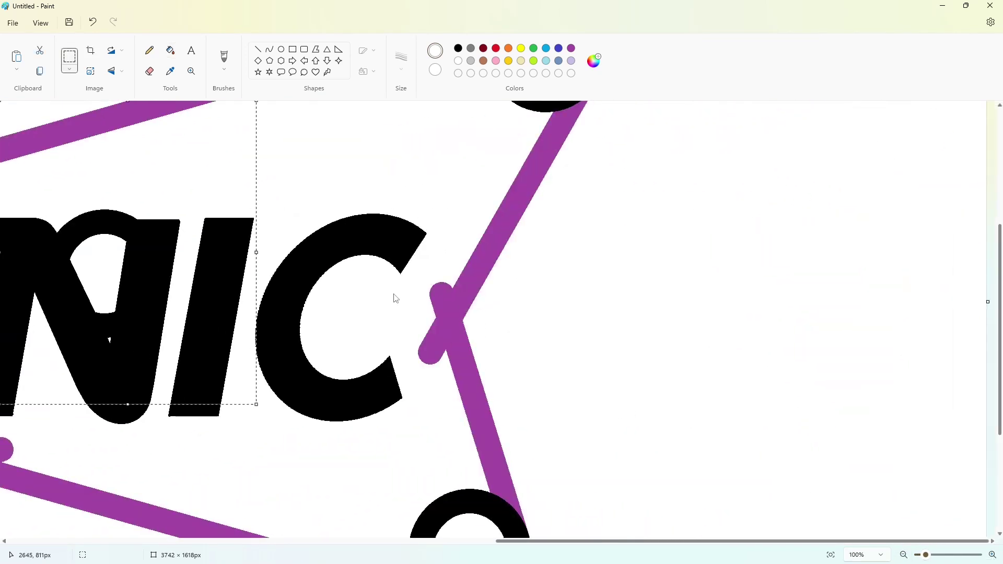
pyautogui.moveTo(115, 266); pyautogui.dragTo(527, 304)
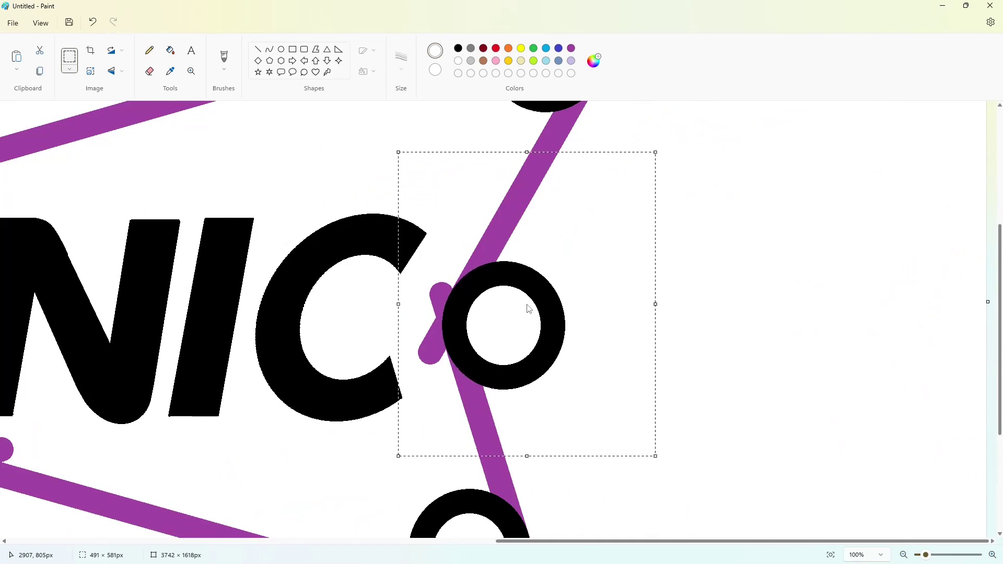
pyautogui.press('Escape')
pyautogui.click(171, 51)
pyautogui.click(432, 330)
pyautogui.hotkey('ctrl', 'z')
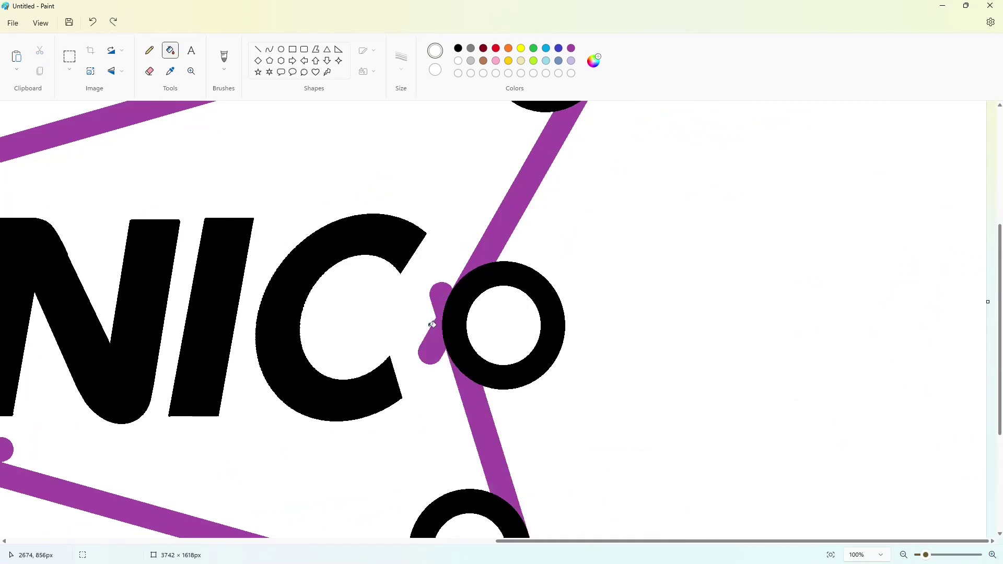
pyautogui.hotkey('ctrl', 'v')
pyautogui.hotkey('ctrl', 'z')
pyautogui.hotkey('ctrl', 'z')
# Step: Paste the black ring outside the frame's right notch, nudge it against both purple lines, and fill the crossed line ends white
pyautogui.hotkey('ctrl', 'v')
pyautogui.moveTo(96, 275); pyautogui.dragTo(495, 324)
pyautogui.press('Left')
pyautogui.press('Right')
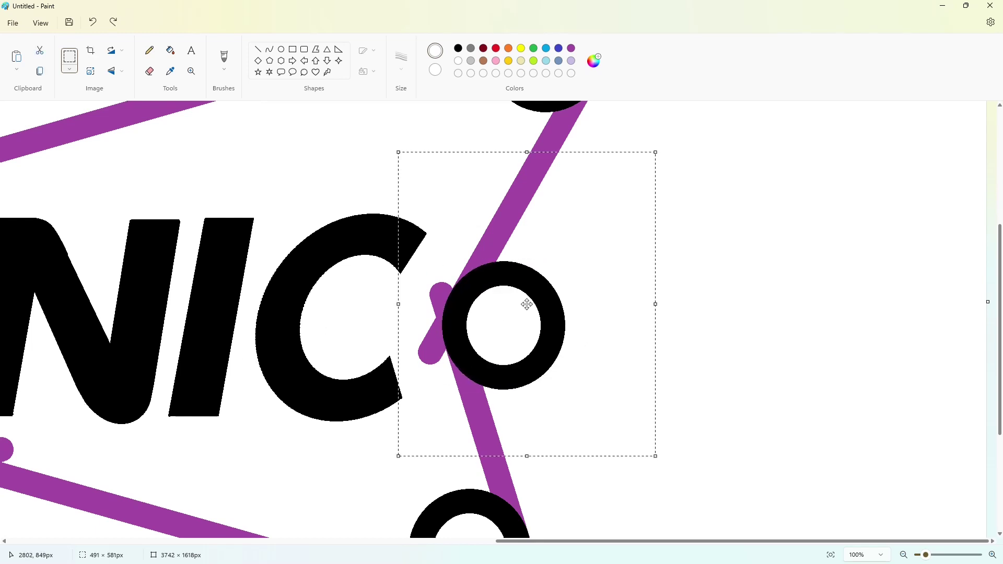
pyautogui.press('Down')
pyautogui.press('Left')
pyautogui.press('Up')
pyautogui.press('Left')
pyautogui.press('Escape')
pyautogui.click(170, 50)
pyautogui.click(436, 341)
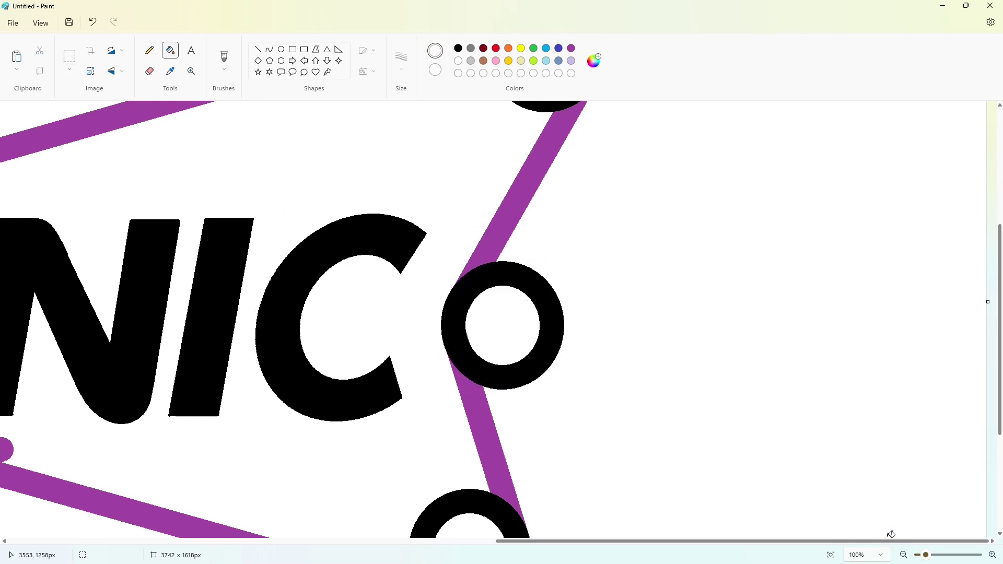
# Step: Paste the black ring outside the frame's left notch, touching both purple lines, and erase the line ends beside the letter S with white
pyautogui.click(903, 554)
pyautogui.click(903, 555)
pyautogui.click(992, 555)
pyautogui.click(992, 554)
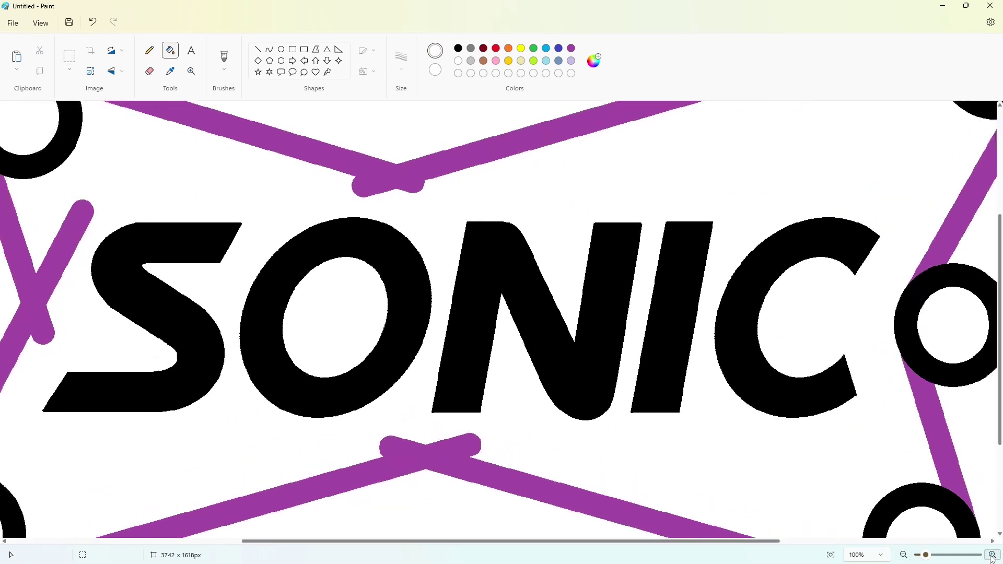
pyautogui.moveTo(726, 542); pyautogui.dragTo(473, 540)
pyautogui.scroll(1, 570, 450)
pyautogui.hotkey('ctrl', 'v')
pyautogui.moveTo(134, 284); pyautogui.dragTo(507, 348)
pyautogui.press('Escape')
pyautogui.click(171, 51)
pyautogui.click(572, 313)
pyautogui.scroll(-2, 835, 495)
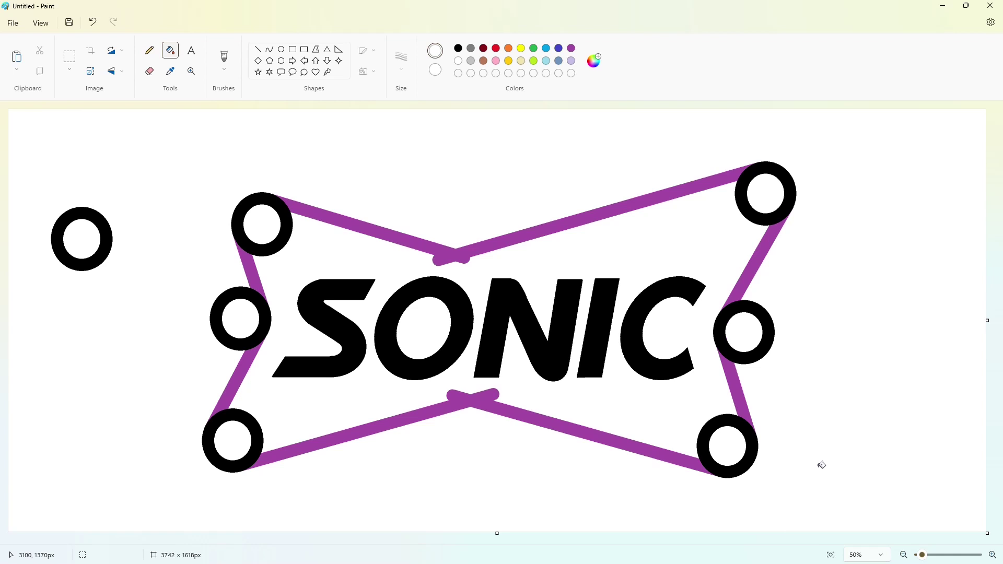
# Step: Draw a white 5px line through the upper-left ring, continuing the lower edge of the top purple line
pyautogui.click(258, 49)
pyautogui.click(402, 57)
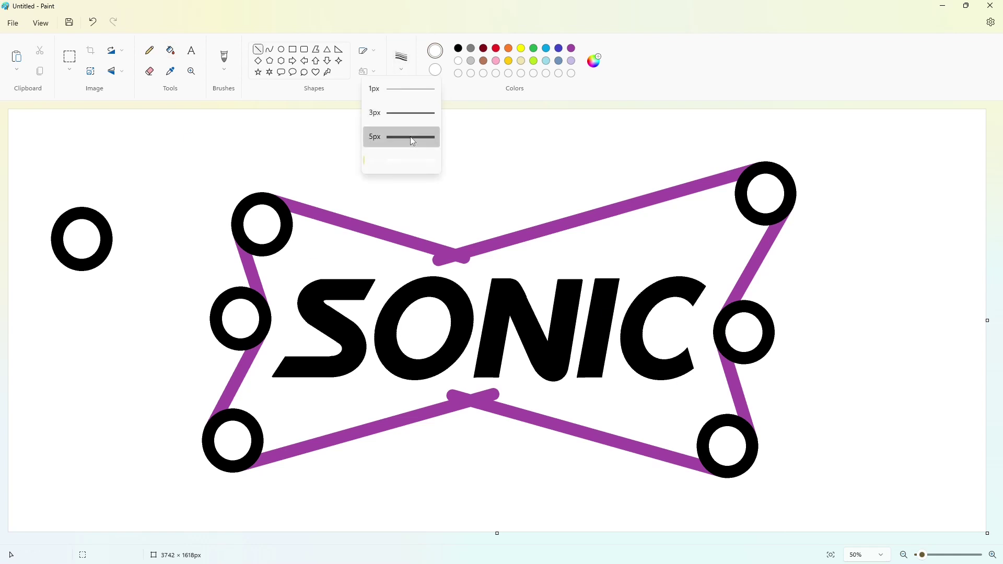
pyautogui.click(421, 137)
pyautogui.scroll(2, 934, 466)
pyautogui.hscroll(-5, 472, 448)
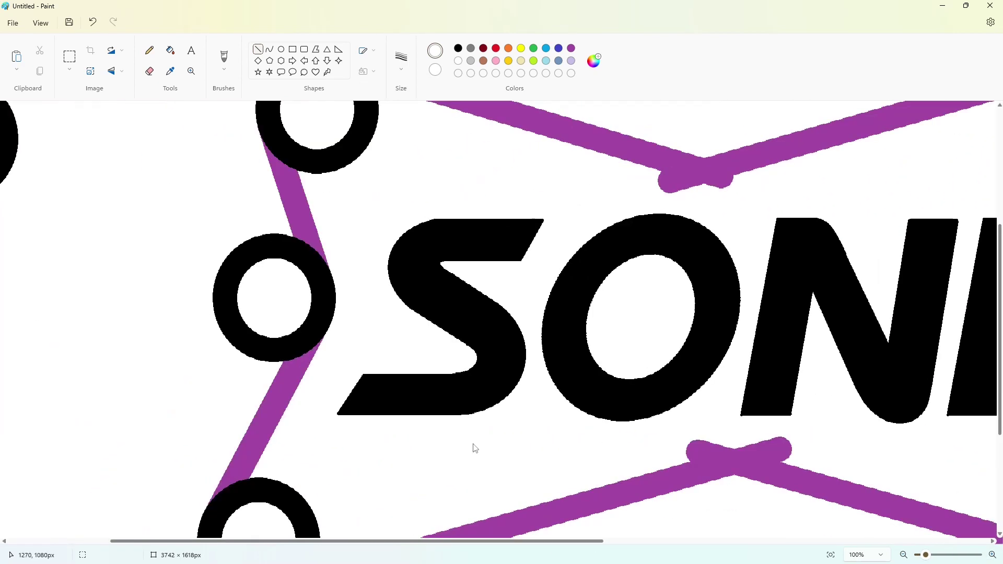
pyautogui.scroll(2, 389, 204)
pyautogui.moveTo(328, 137); pyautogui.dragTo(409, 165)
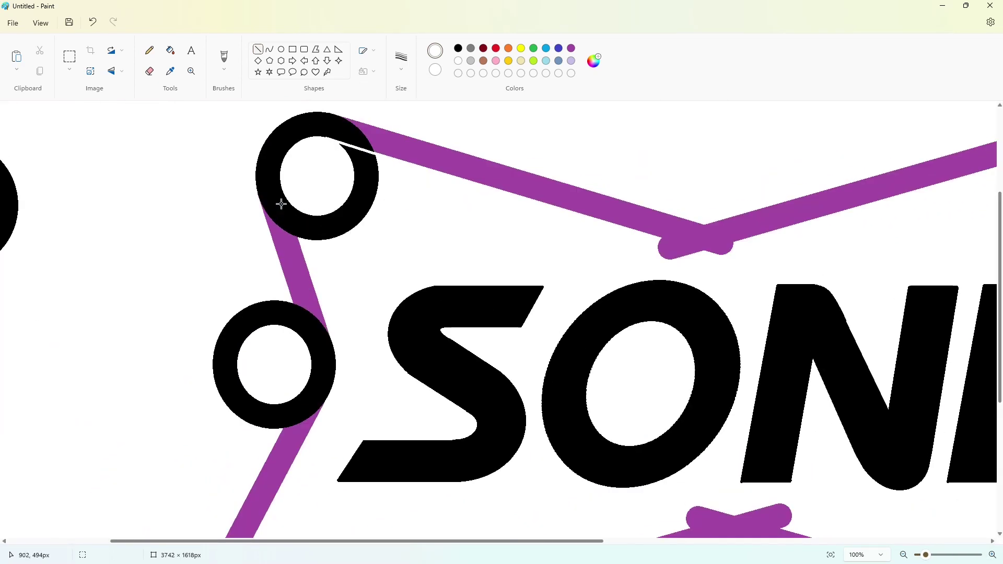
# Step: Try to cut the upper-left ring with a white line continuing the inner edge of the left purple line
pyautogui.moveTo(286, 199)
pyautogui.mouseDown()
pyautogui.moveTo(319, 309)
pyautogui.moveTo(282, 193)
pyautogui.mouseUp()
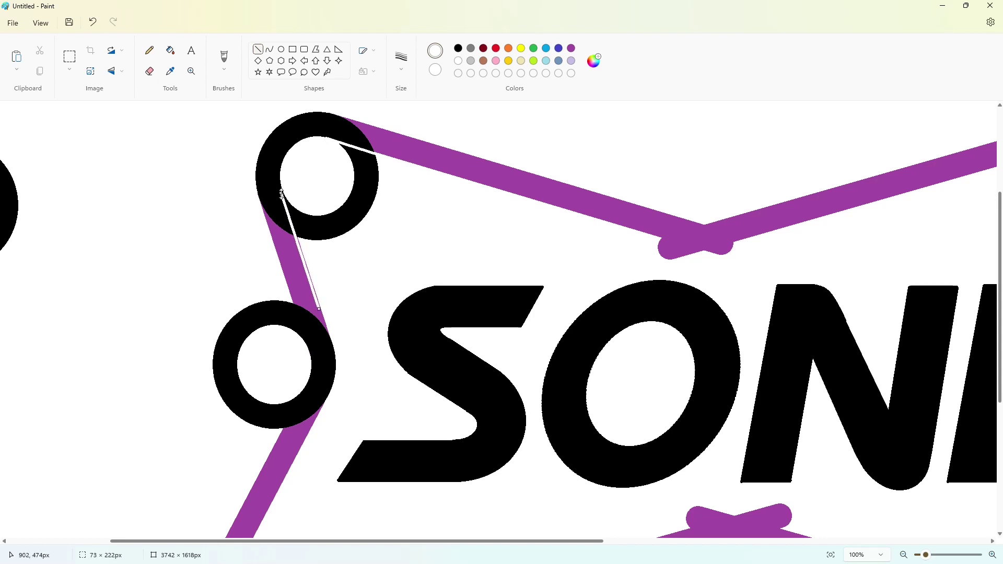
pyautogui.click(355, 215)
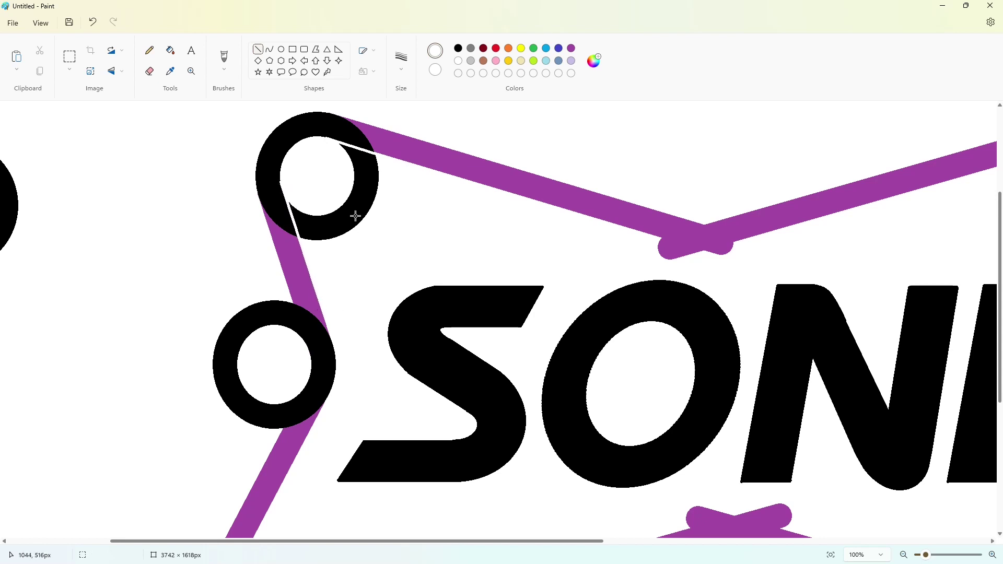
pyautogui.hotkey('ctrl', 'z')
pyautogui.hotkey('ctrl', 'v')
pyautogui.hotkey('ctrl', 'z')
# Step: Cut the upper-left ring with a white line along the left purple line's inner edge, and recolor its inner part white and outer arc purple
pyautogui.click(257, 49)
pyautogui.moveTo(283, 182); pyautogui.dragTo(312, 272)
pyautogui.click(171, 51)
pyautogui.click(367, 177)
pyautogui.click(570, 48)
pyautogui.click(349, 128)
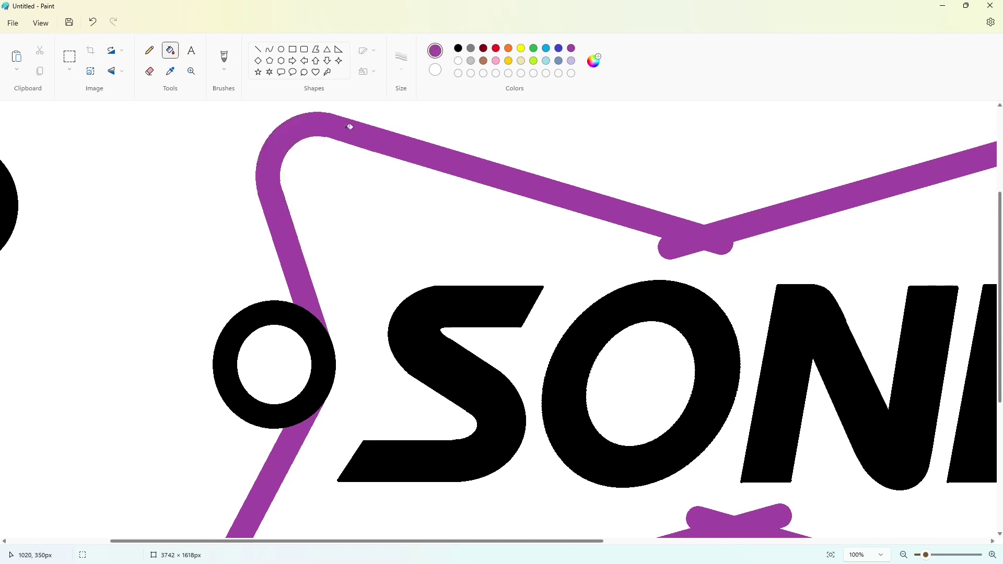
# Step: Draw a white line parallel to the upper-left side's outer edge and nudge it so it cuts through the left notch ring
pyautogui.scroll(-1, 488, 367)
pyautogui.click(258, 49)
pyautogui.click(458, 61)
pyautogui.moveTo(261, 134); pyautogui.dragTo(297, 243)
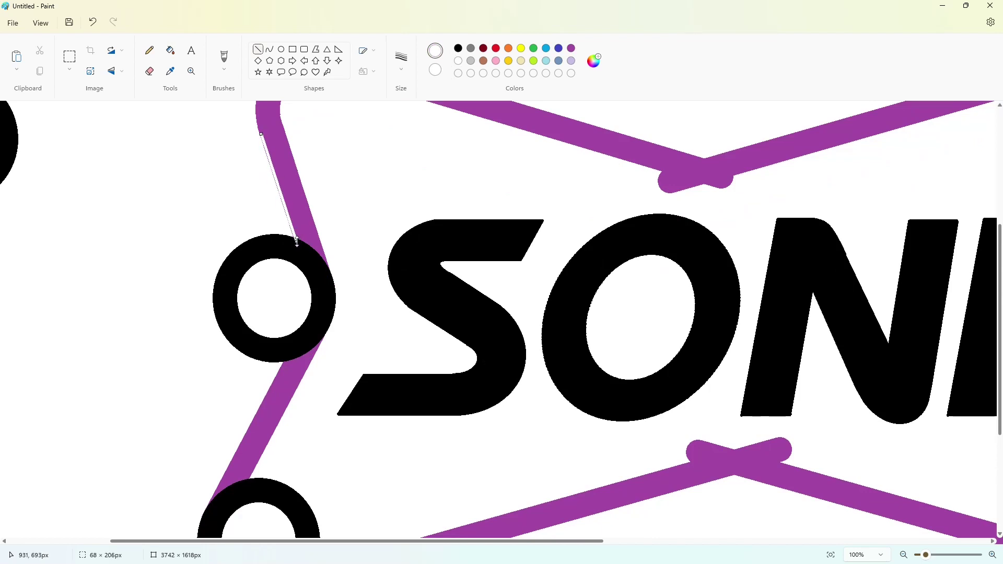
pyautogui.press('Left')
pyautogui.press('Left')
pyautogui.press('Left')
pyautogui.press('Left')
pyautogui.press('Left')
pyautogui.press('Left')
pyautogui.press('Left')
pyautogui.press('Left')
pyautogui.press('Left')
pyautogui.press('Left')
pyautogui.press('Left')
pyautogui.press('Left')
pyautogui.press('Left')
pyautogui.press('Left')
pyautogui.press('Left')
pyautogui.press('Left')
pyautogui.press('Left')
pyautogui.press('Left')
pyautogui.press('Down')
pyautogui.press('Down')
pyautogui.press('Down')
pyautogui.press('Down')
pyautogui.press('Down')
pyautogui.press('Down')
pyautogui.press('Down')
pyautogui.press('Down')
pyautogui.press('Down')
pyautogui.press('Down')
pyautogui.press('Down')
pyautogui.press('Down')
pyautogui.press('Down')
pyautogui.press('Down')
pyautogui.press('Down')
pyautogui.press('Down')
pyautogui.press('Down')
pyautogui.press('Down')
pyautogui.press('Down')
pyautogui.press('Down')
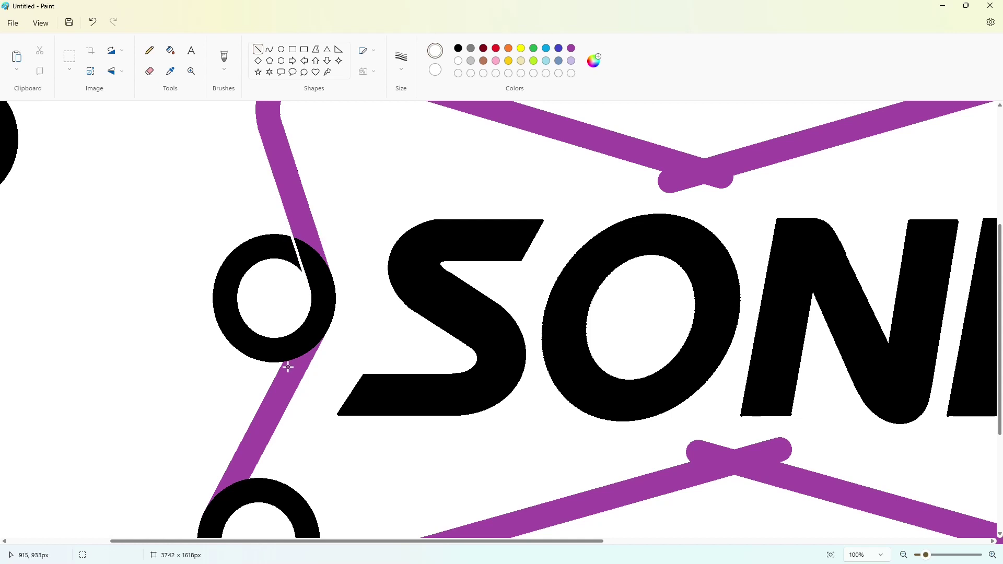
# Step: Draw a white line parallel to the lower-left side's outer edge and nudge it so it cuts through the left notch ring
pyautogui.moveTo(288, 366); pyautogui.dragTo(241, 457)
pyautogui.press('Left')
pyautogui.press('Left')
pyautogui.press('Left')
pyautogui.press('Left')
pyautogui.press('Left')
pyautogui.press('Left')
pyautogui.press('Left')
pyautogui.press('Left')
pyautogui.press('Up')
pyautogui.press('Up')
pyautogui.press('Up')
pyautogui.press('Up')
pyautogui.press('Up')
pyautogui.press('Up')
pyautogui.press('Up')
pyautogui.press('Up')
pyautogui.press('Up')
pyautogui.press('Up')
pyautogui.press('Up')
pyautogui.press('Up')
pyautogui.press('Up')
pyautogui.press('Up')
pyautogui.press('Up')
pyautogui.press('Up')
pyautogui.press('Up')
pyautogui.press('Up')
pyautogui.press('Up')
pyautogui.press('Up')
pyautogui.moveTo(259, 413); pyautogui.dragTo(297, 340)
pyautogui.press('Up')
pyautogui.press('Up')
pyautogui.press('Up')
pyautogui.press('Up')
pyautogui.press('Up')
pyautogui.press('Up')
pyautogui.press('Up')
pyautogui.press('Up')
pyautogui.press('Up')
pyautogui.press('Up')
pyautogui.press('Up')
pyautogui.press('Up')
pyautogui.press('Up')
pyautogui.press('Up')
pyautogui.press('Up')
pyautogui.press('Up')
pyautogui.press('Up')
pyautogui.press('Up')
pyautogui.press('Up')
pyautogui.press('Up')
pyautogui.press('Right')
pyautogui.press('Right')
pyautogui.press('Right')
pyautogui.press('Right')
pyautogui.press('Right')
pyautogui.press('Right')
pyautogui.press('Right')
pyautogui.press('Right')
pyautogui.press('Right')
pyautogui.press('Right')
pyautogui.press('Right')
pyautogui.press('Right')
pyautogui.press('Right')
pyautogui.press('Right')
pyautogui.press('Right')
pyautogui.press('Right')
# Step: Fill the outer part of the left notch ring with white and its remaining inner arc with purple
pyautogui.click(171, 50)
pyautogui.click(225, 298)
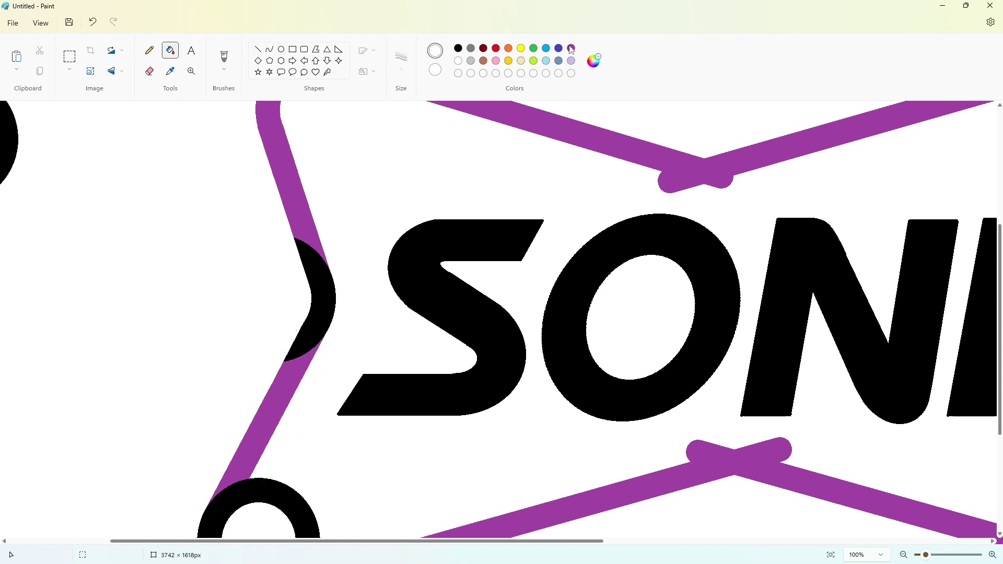
pyautogui.click(572, 48)
pyautogui.click(323, 300)
pyautogui.scroll(-3, 465, 385)
pyautogui.scroll(4, 422, 244)
pyautogui.scroll(-3, 422, 243)
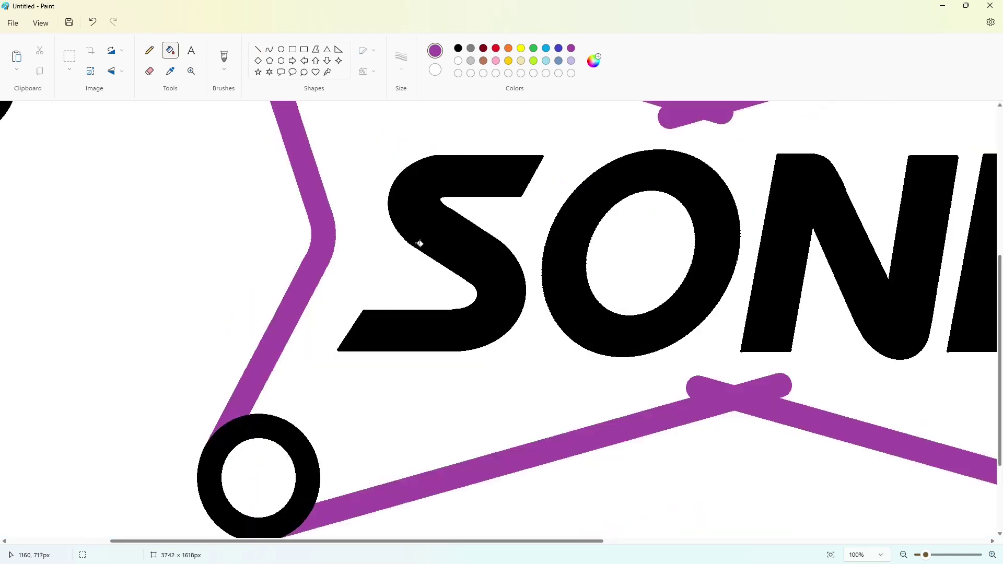
# Step: Draw a white line through the lower-left ring, continuing the inner edge of the lower-left purple side
pyautogui.click(257, 50)
pyautogui.moveTo(284, 283); pyautogui.dragTo(284, 283)
pyautogui.click(458, 60)
pyautogui.moveTo(284, 282); pyautogui.dragTo(292, 263)
pyautogui.moveTo(241, 352); pyautogui.dragTo(240, 360)
pyautogui.press('Down')
pyautogui.press('Down')
pyautogui.press('Down')
pyautogui.press('Down')
pyautogui.press('Down')
pyautogui.press('Down')
pyautogui.press('Down')
pyautogui.press('Down')
pyautogui.press('Down')
pyautogui.press('Down')
pyautogui.press('Down')
pyautogui.press('Down')
pyautogui.press('Down')
pyautogui.press('Down')
pyautogui.press('Down')
pyautogui.press('Down')
pyautogui.press('Down')
pyautogui.press('Down')
pyautogui.press('Down')
pyautogui.press('Down')
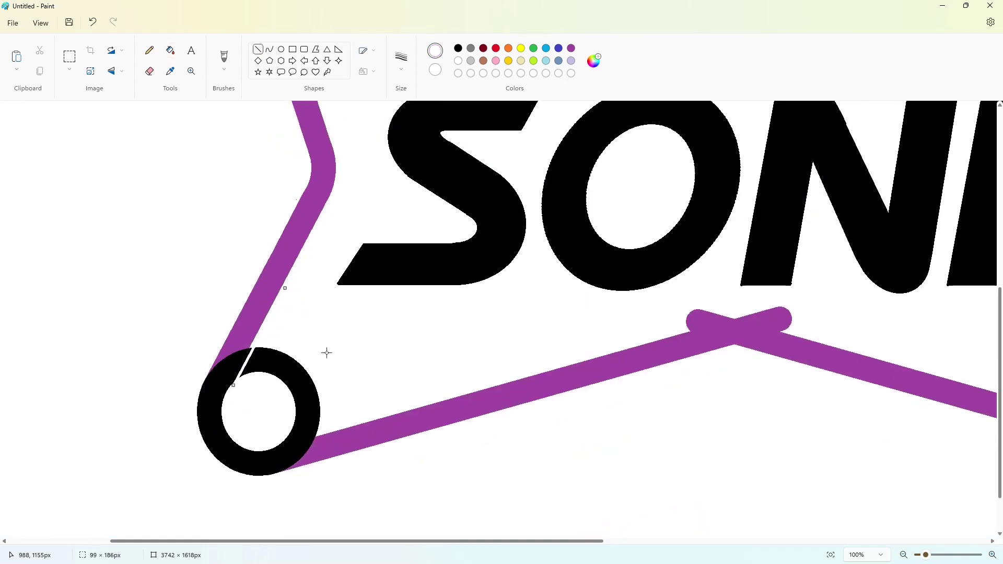
pyautogui.click(327, 353)
# Step: Draw a white line through the lower-left ring, continuing the upper edge of the bottom purple line
pyautogui.moveTo(303, 442); pyautogui.dragTo(412, 411)
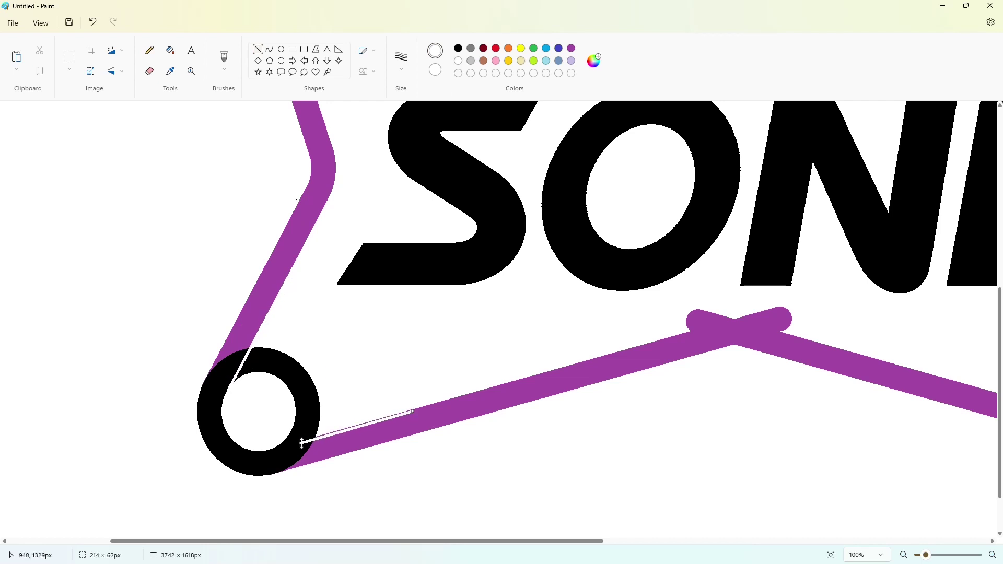
pyautogui.moveTo(301, 443)
pyautogui.mouseDown()
pyautogui.moveTo(294, 424)
pyautogui.moveTo(313, 452)
pyautogui.mouseUp()
pyautogui.press('Up')
pyautogui.press('Up')
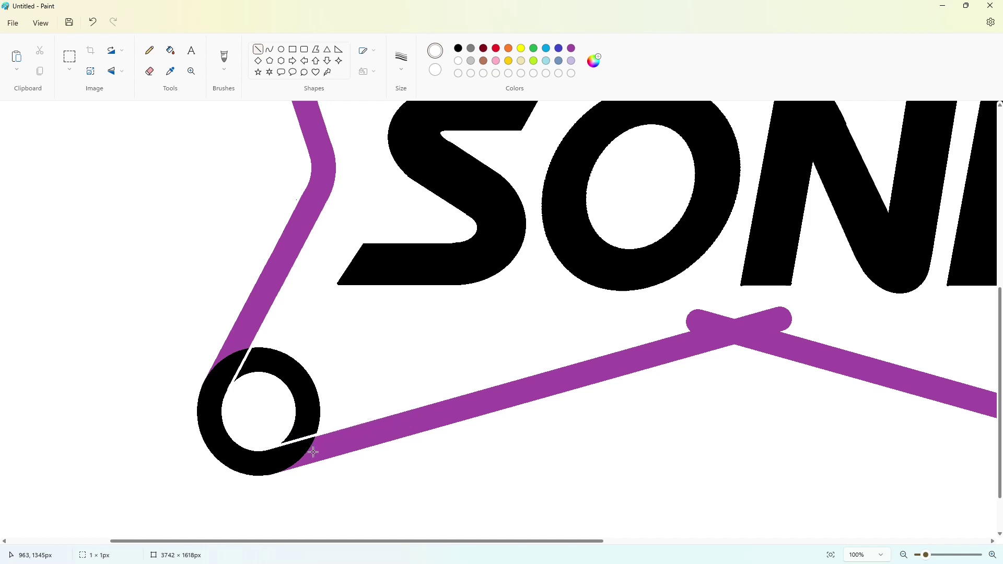
# Step: Fill the inner part of the lower-left ring with white and its outer arc with purple
pyautogui.click(171, 51)
pyautogui.click(286, 374)
pyautogui.click(571, 48)
pyautogui.click(288, 457)
# Step: Draw two black lines along the upper edges of the bottom purple segments, crossing above the bottom notch to cut off the protruding ends
pyautogui.moveTo(538, 542); pyautogui.dragTo(655, 541)
pyautogui.click(258, 50)
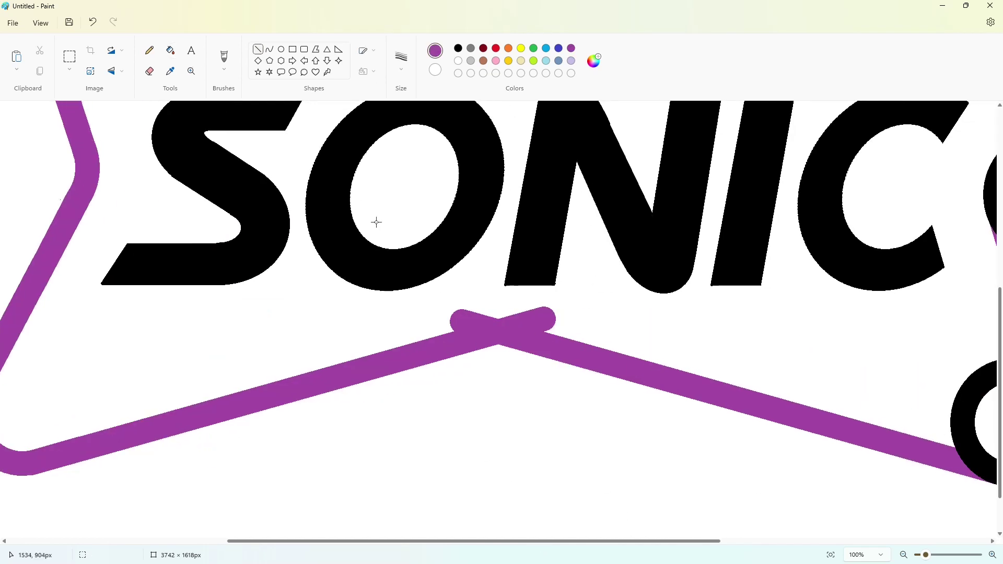
pyautogui.moveTo(381, 354)
pyautogui.mouseDown()
pyautogui.moveTo(497, 320)
pyautogui.moveTo(381, 356)
pyautogui.mouseUp()
pyautogui.press('Up')
pyautogui.press('Up')
pyautogui.press('Up')
pyautogui.press('Up')
pyautogui.press('Up')
pyautogui.press('Up')
pyautogui.press('Up')
pyautogui.press('Up')
pyautogui.press('Up')
pyautogui.press('Up')
pyautogui.press('Up')
pyautogui.press('Up')
pyautogui.press('Up')
pyautogui.press('Up')
pyautogui.press('Up')
pyautogui.press('Up')
pyautogui.press('Right')
pyautogui.press('Right')
pyautogui.press('Right')
pyautogui.press('Right')
pyautogui.press('Right')
pyautogui.press('Right')
pyautogui.press('Right')
pyautogui.press('Right')
pyautogui.press('Right')
pyautogui.press('Right')
pyautogui.press('Right')
pyautogui.press('Right')
pyautogui.press('Right')
pyautogui.press('Right')
pyautogui.press('Right')
pyautogui.press('Right')
pyautogui.press('Right')
pyautogui.press('Right')
pyautogui.press('Right')
pyautogui.press('Right')
pyautogui.press('Right')
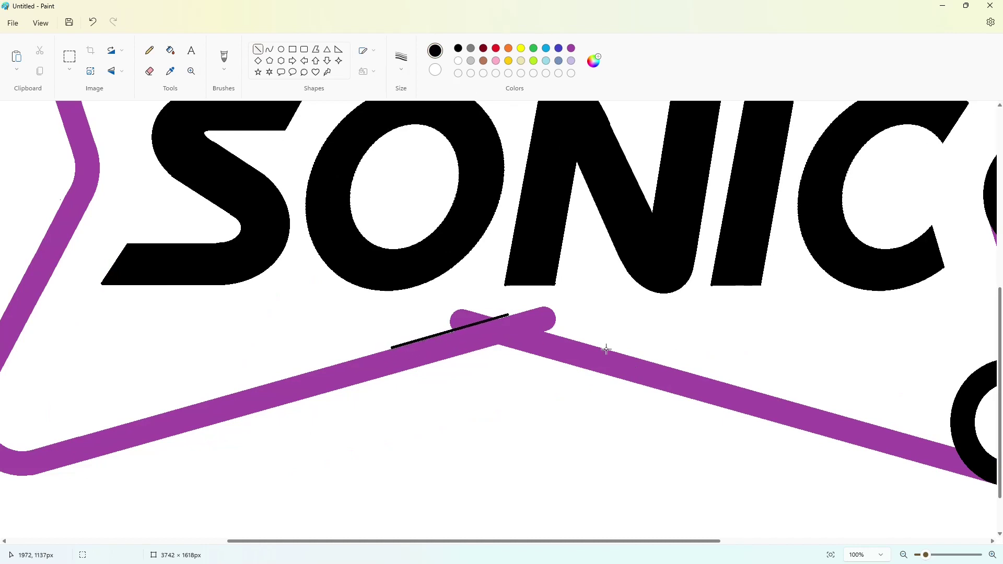
pyautogui.moveTo(606, 349); pyautogui.dragTo(493, 319)
# Step: Fill the protruding ends above the bottom notch with black, and recolor them together with the black guide lines white
pyautogui.click(171, 50)
pyautogui.click(533, 316)
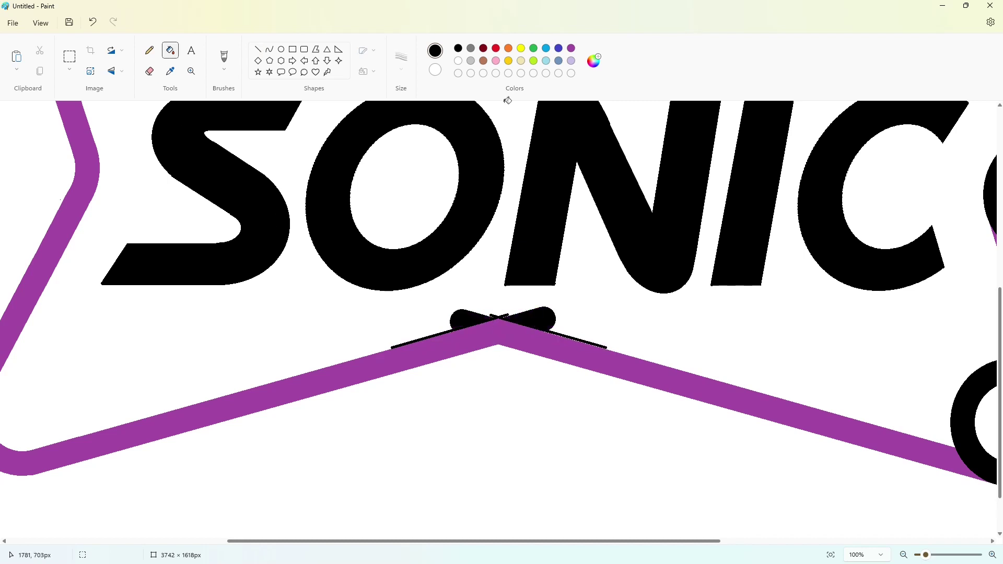
pyautogui.click(458, 61)
pyautogui.click(544, 330)
# Step: Copy the rounded lower-left corner of the purple frame
pyautogui.moveTo(698, 542); pyautogui.dragTo(887, 538)
pyautogui.scroll(3, 788, 484)
pyautogui.scroll(-3, 788, 484)
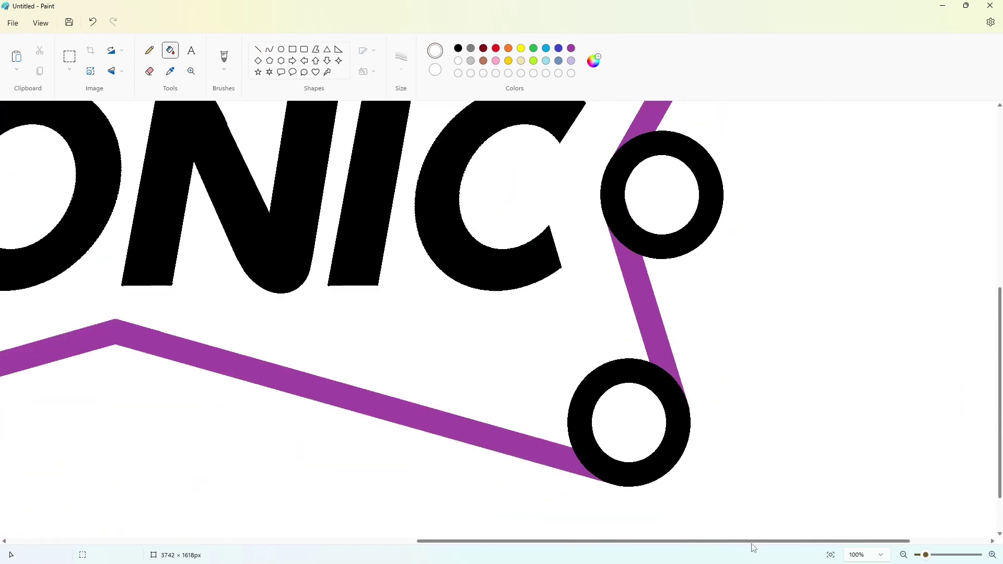
pyautogui.moveTo(751, 543); pyautogui.dragTo(308, 523)
pyautogui.click(69, 57)
pyautogui.moveTo(306, 303); pyautogui.dragTo(533, 527)
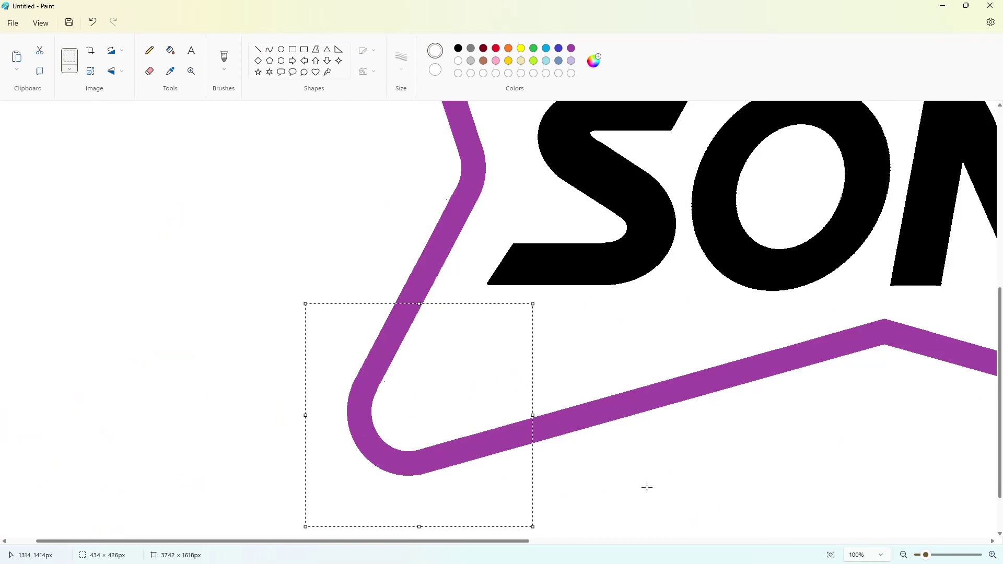
pyautogui.click(647, 486)
# Step: Try filling the frame with indigo and placing a mirrored copy of the rounded corner over the lower-right ring, and undo both
pyautogui.moveTo(397, 542); pyautogui.dragTo(808, 538)
pyautogui.click(558, 48)
pyautogui.click(170, 51)
pyautogui.click(371, 416)
pyautogui.hotkey('ctrl', 'v')
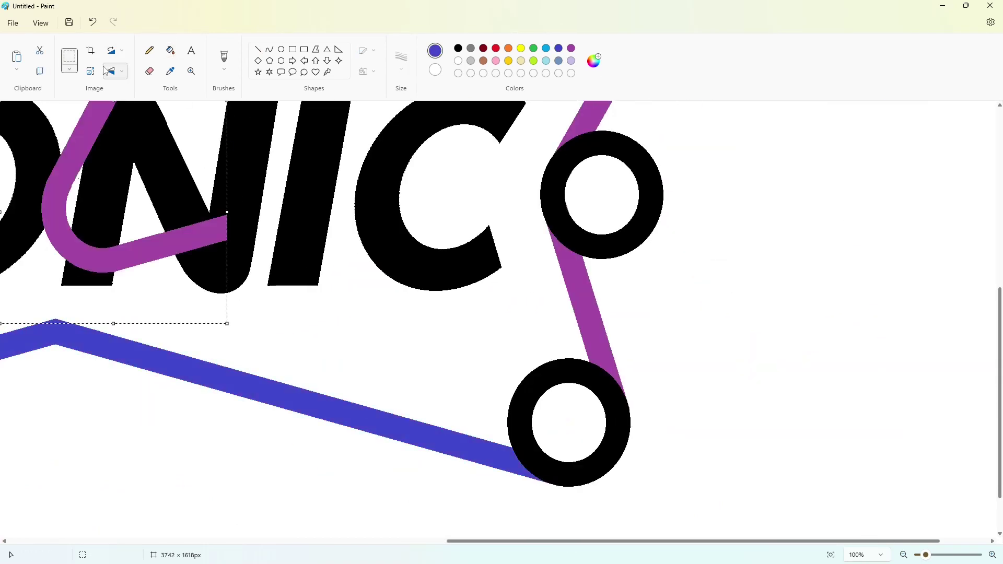
pyautogui.click(113, 71)
pyautogui.click(116, 111)
pyautogui.moveTo(139, 193); pyautogui.dragTo(583, 402)
pyautogui.hotkey('ctrl', 'z')
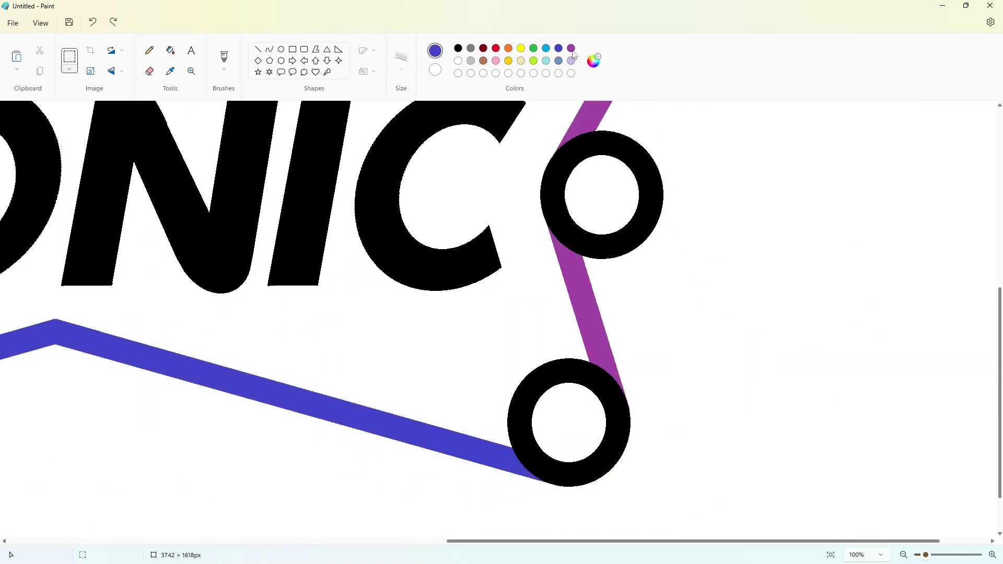
pyautogui.hotkey('ctrl', 'z')
# Step: Draw white lines through the lower-right ring, continuing the inner edges of the two purple segments that meet there
pyautogui.click(257, 49)
pyautogui.click(458, 61)
pyautogui.moveTo(389, 420); pyautogui.dragTo(502, 452)
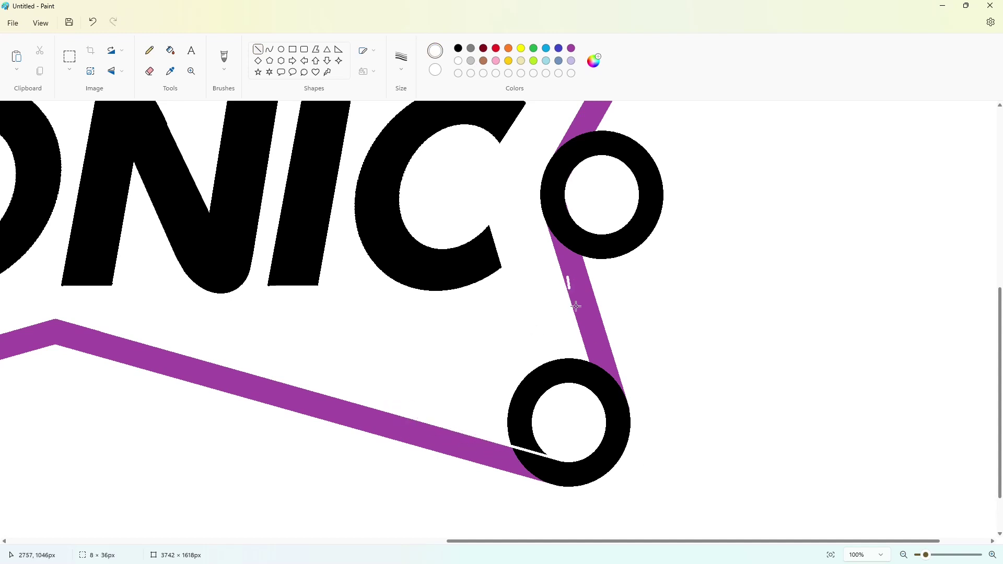
pyautogui.moveTo(577, 307); pyautogui.dragTo(590, 357)
pyautogui.moveTo(565, 277); pyautogui.dragTo(563, 271)
pyautogui.moveTo(575, 312); pyautogui.dragTo(571, 316)
# Step: Fill the inner part of the lower-right ring with white and its outer arc with purple
pyautogui.click(170, 51)
pyautogui.click(549, 378)
pyautogui.click(571, 49)
pyautogui.click(616, 412)
# Step: Draw a white line through the ring beside the C, continuing the outer edge of the purple segment below it
pyautogui.scroll(2, 619, 331)
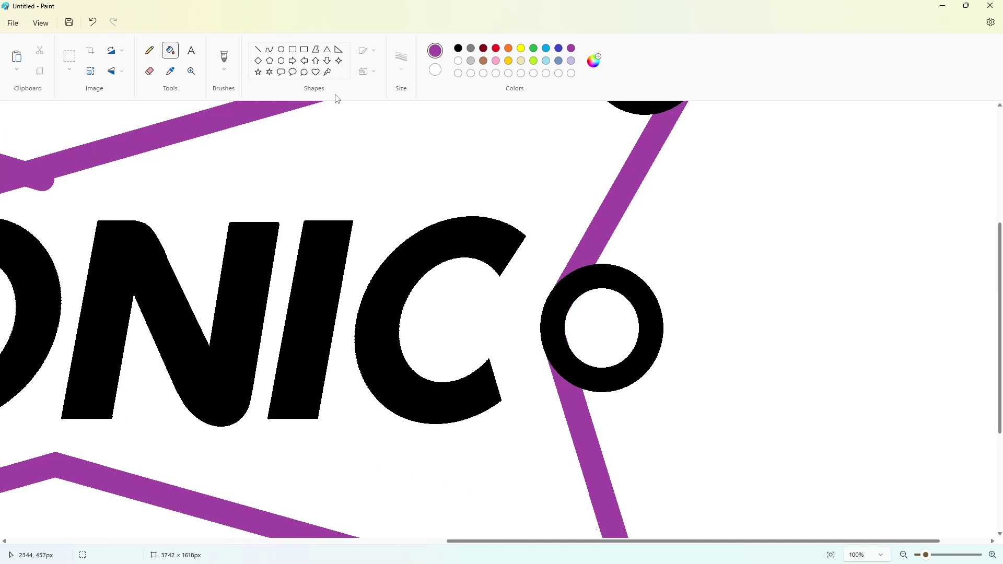
pyautogui.click(258, 49)
pyautogui.click(460, 62)
pyautogui.moveTo(581, 391)
pyautogui.mouseDown()
pyautogui.moveTo(615, 503)
pyautogui.moveTo(580, 389)
pyautogui.mouseUp()
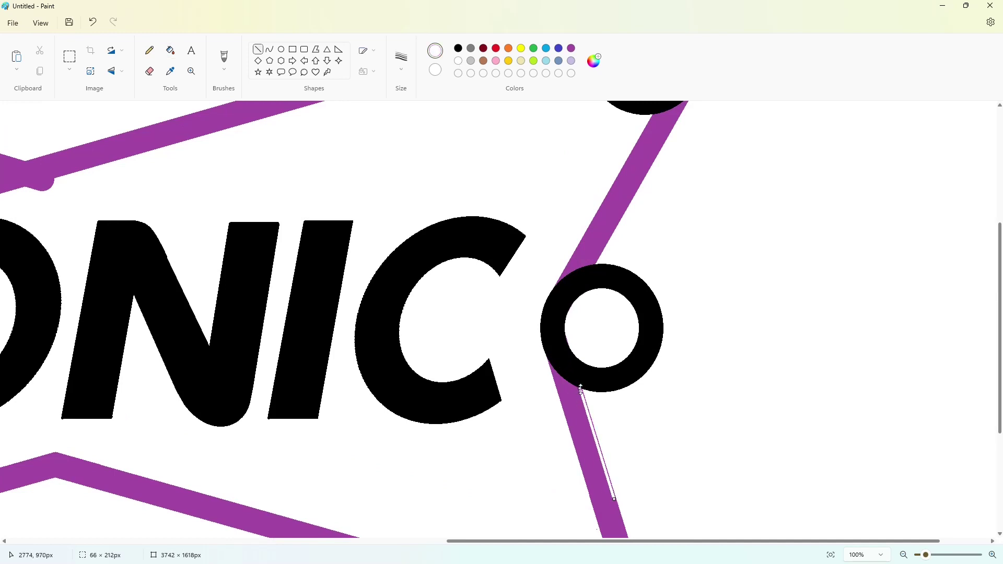
pyautogui.press('Up')
pyautogui.press('Up')
pyautogui.press('Up')
pyautogui.press('Up')
pyautogui.press('Up')
pyautogui.press('Up')
pyautogui.press('Up')
pyautogui.press('Up')
pyautogui.press('Up')
pyautogui.press('Up')
pyautogui.press('Left')
pyautogui.press('Left')
pyautogui.press('Left')
pyautogui.press('Left')
pyautogui.press('Left')
pyautogui.press('Left')
pyautogui.press('Left')
pyautogui.press('Left')
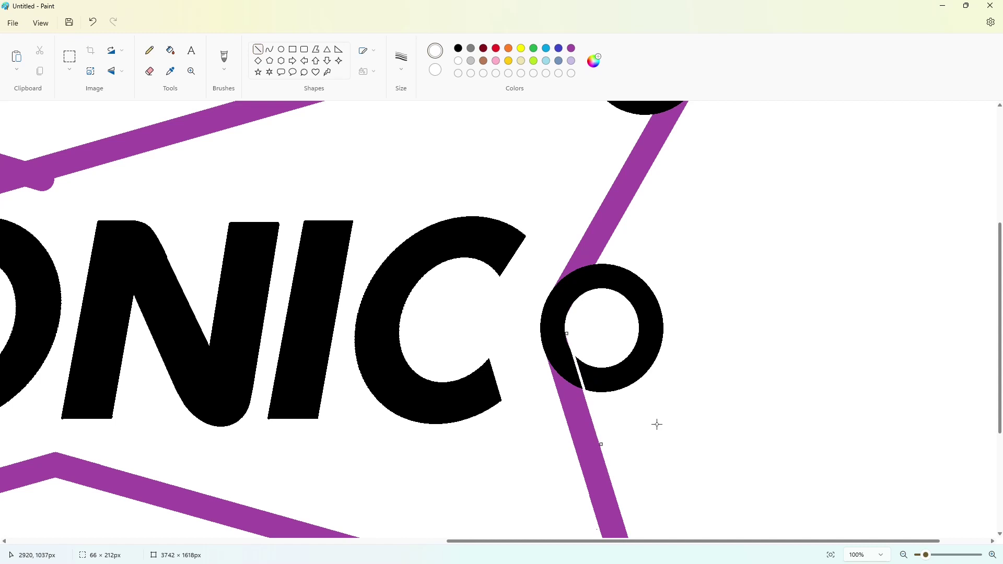
# Step: Draw a second white line through the ring beside the C, continuing the outer edge of the purple segment above it
pyautogui.moveTo(641, 181); pyautogui.dragTo(595, 261)
pyautogui.press('Down')
pyautogui.press('Down')
pyautogui.press('Down')
pyautogui.press('Down')
pyautogui.press('Down')
pyautogui.press('Down')
pyautogui.press('Down')
pyautogui.press('Down')
pyautogui.press('Down')
pyautogui.press('Left')
pyautogui.press('Left')
pyautogui.press('Left')
pyautogui.press('Left')
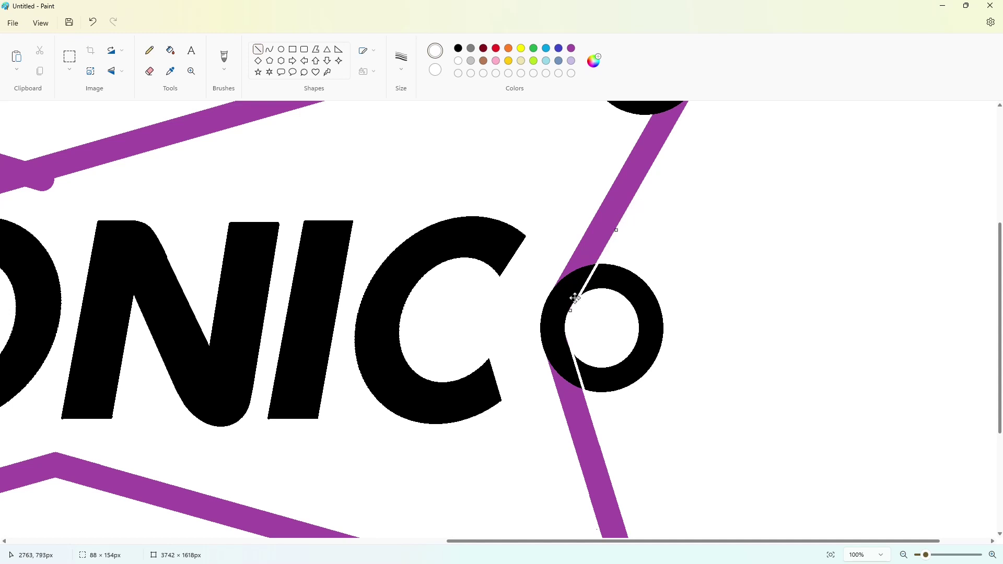